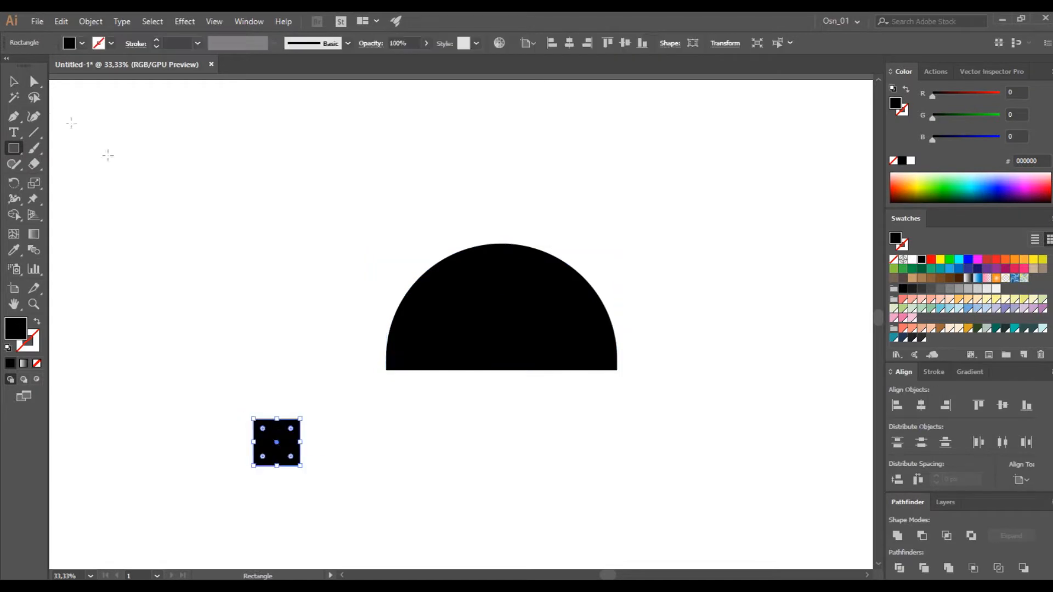
Step: Fill the dome and the small square with light gray CCCCCC, and round the square into a circle on the dome's lower-left corner
key(ctrl+a)
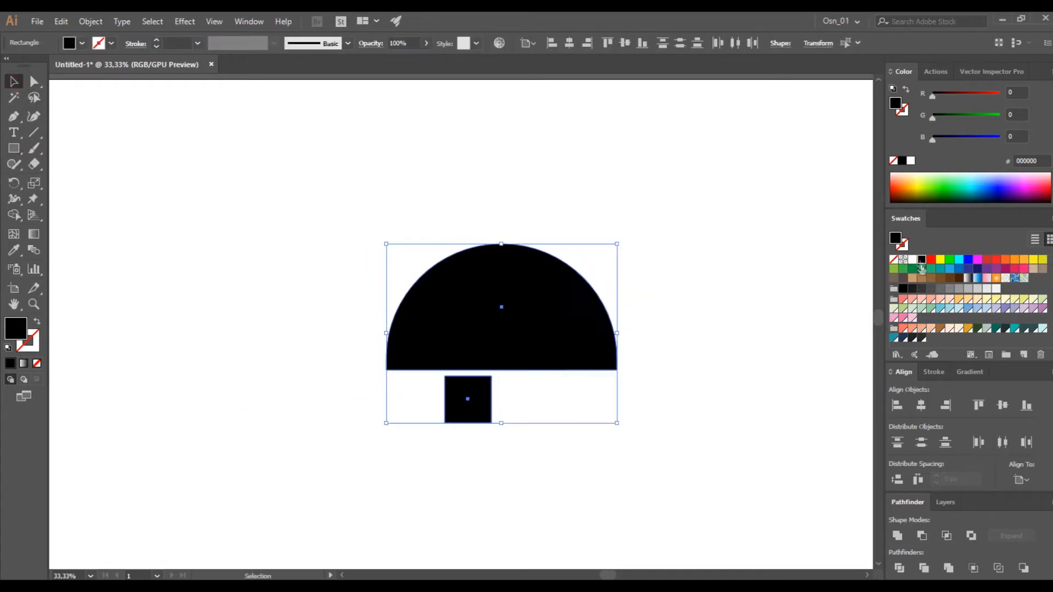
click(976, 289)
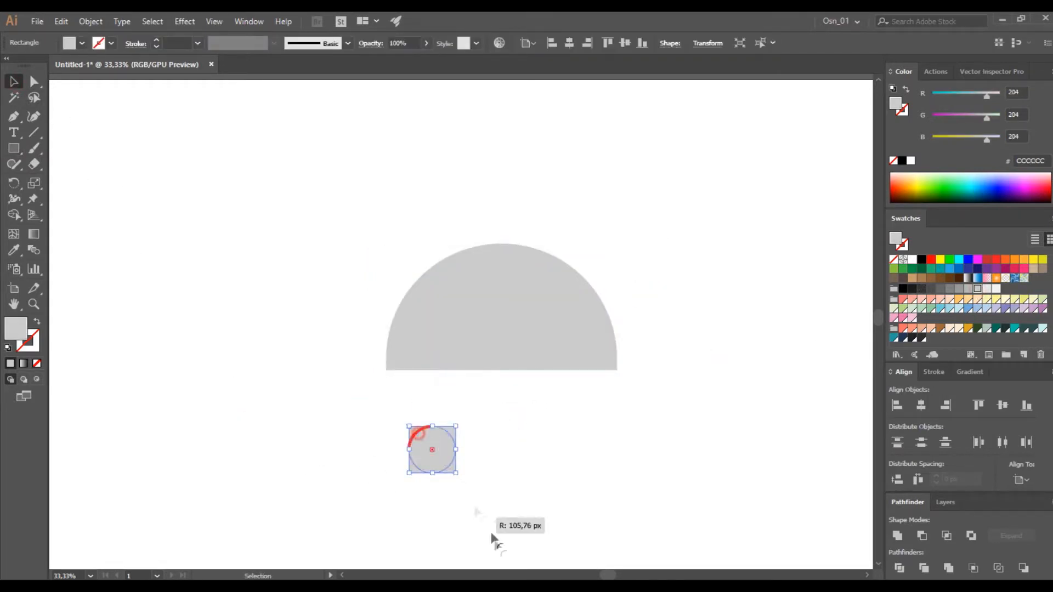
drag(421, 377, 421, 377)
scroll(472, 402, up, 4)
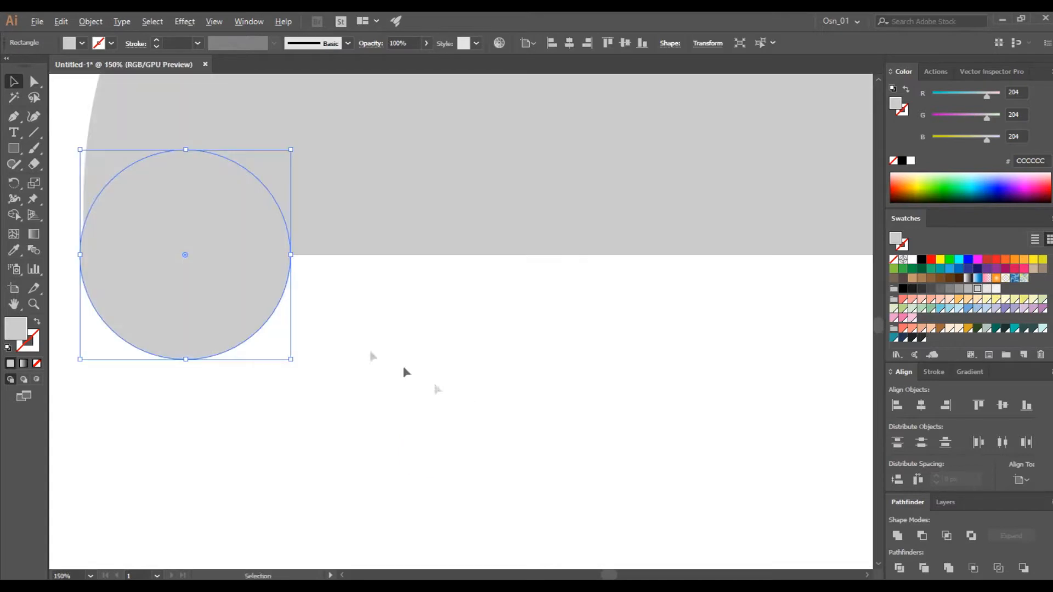
Step: Duplicate the circle side by side along the dome's flat base to make a row of five touching circles
drag(470, 405, 597, 393)
drag(302, 297, 498, 301)
click(361, 366)
scroll(345, 334, down, 2)
scroll(493, 300, right, 6)
shift+click(225, 291)
alt+drag(225, 290, 646, 289)
scroll(653, 340, right, 8)
click(643, 320)
alt+drag(392, 262, 603, 261)
Step: Widen the dome so its sides line up with the outer edges of the first and last circles
scroll(598, 255, up, 3)
click(542, 202)
drag(707, 112, 721, 143)
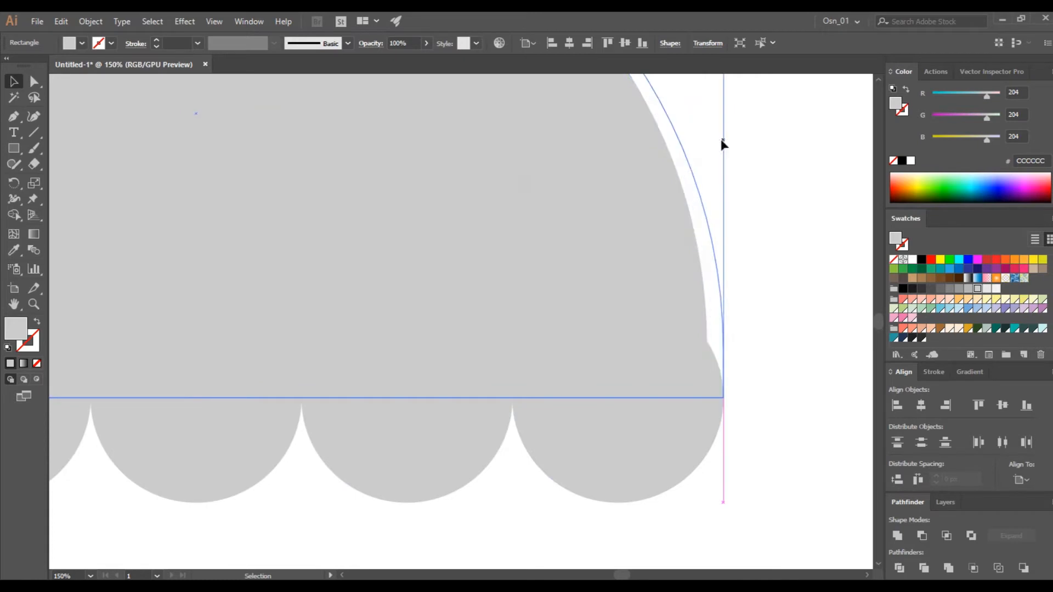
click(790, 407)
Step: Copy the dome, and unite the dome and the five circles into one scalloped shape
key(ctrl+minus)
key(ctrl+minus)
scroll(534, 207, left, 3)
click(534, 207)
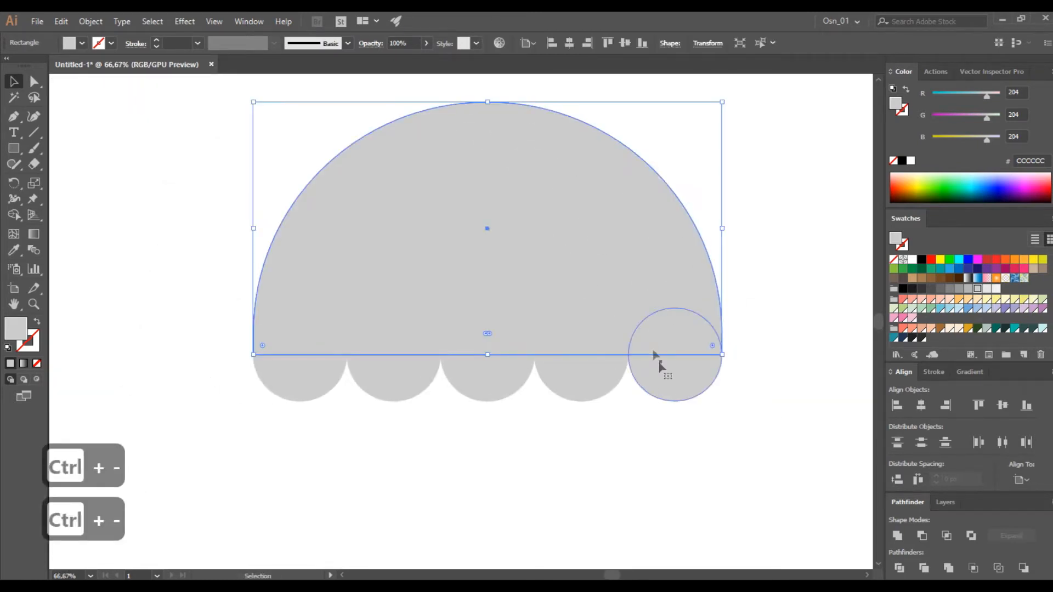
key(ctrl+c)
drag(774, 258, 193, 425)
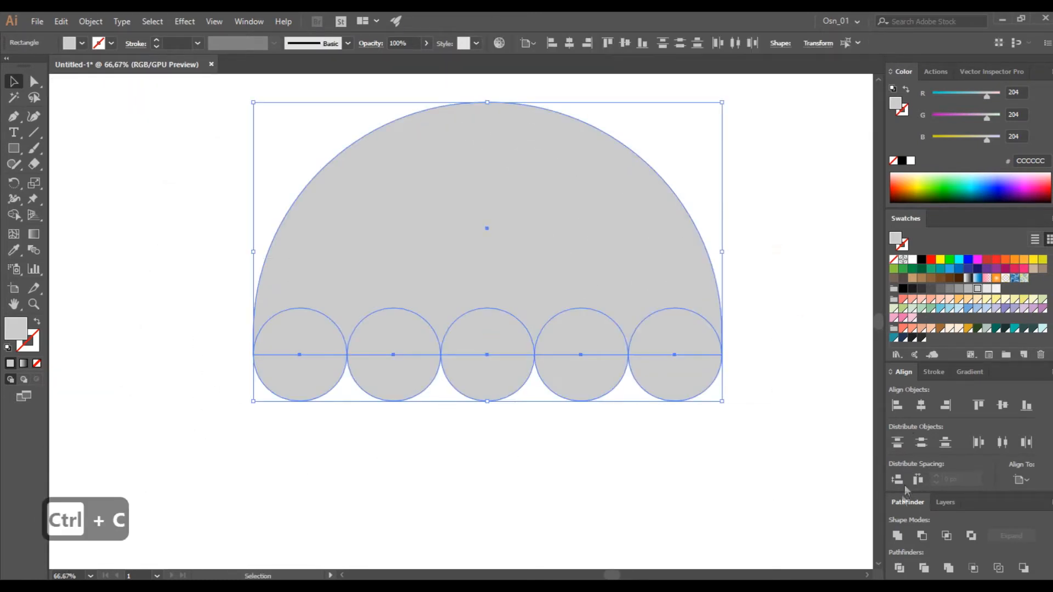
click(896, 535)
Step: Paste the dome copy in front, narrow it evenly to the width of the three middle scallops, and fill it with B3B3B3
key(ctrl+f)
drag(720, 229, 630, 220)
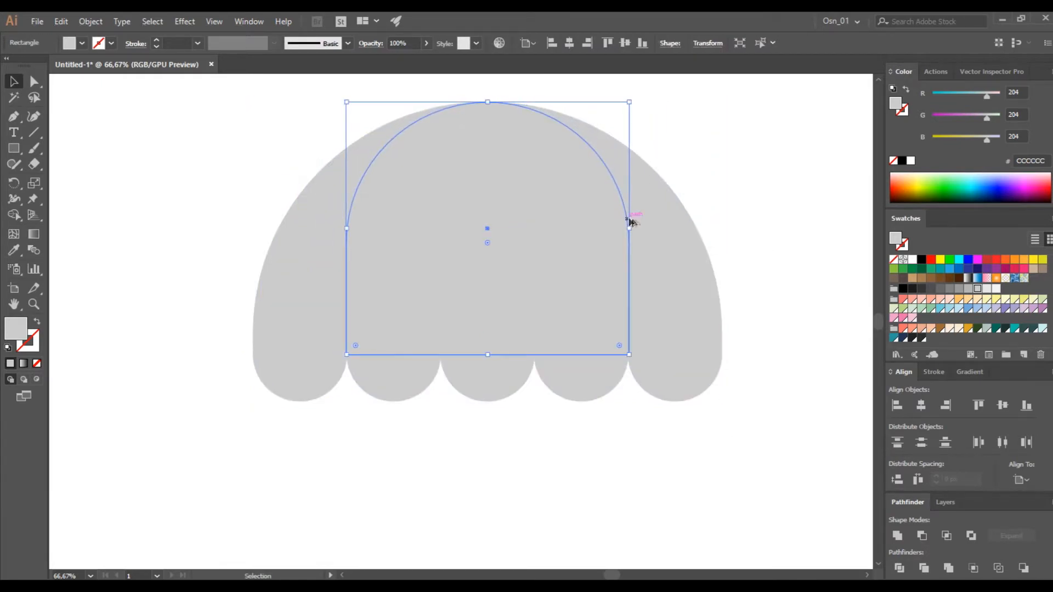
click(966, 289)
Step: Duplicate the narrowed dome in front, shrink it to the middle scallop's width, and fill it with 999999
key(ctrl+c)
key(ctrl+f)
drag(630, 236, 535, 245)
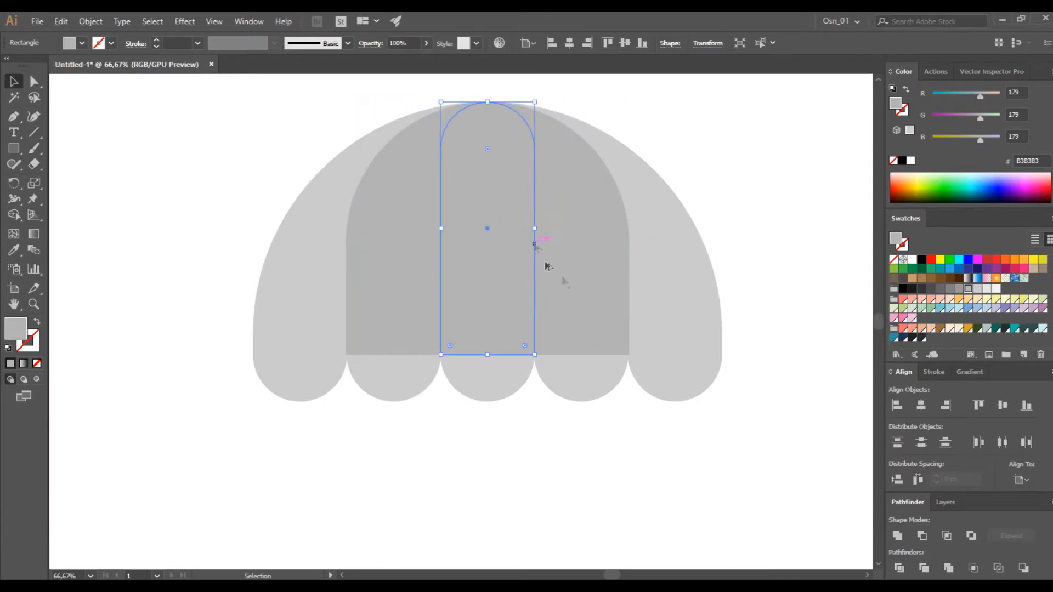
click(958, 289)
click(791, 254)
Step: Draw a thin horizontal bar, fully round its ends, and center it on top of the dome as a cap
scroll(705, 228, up, 5)
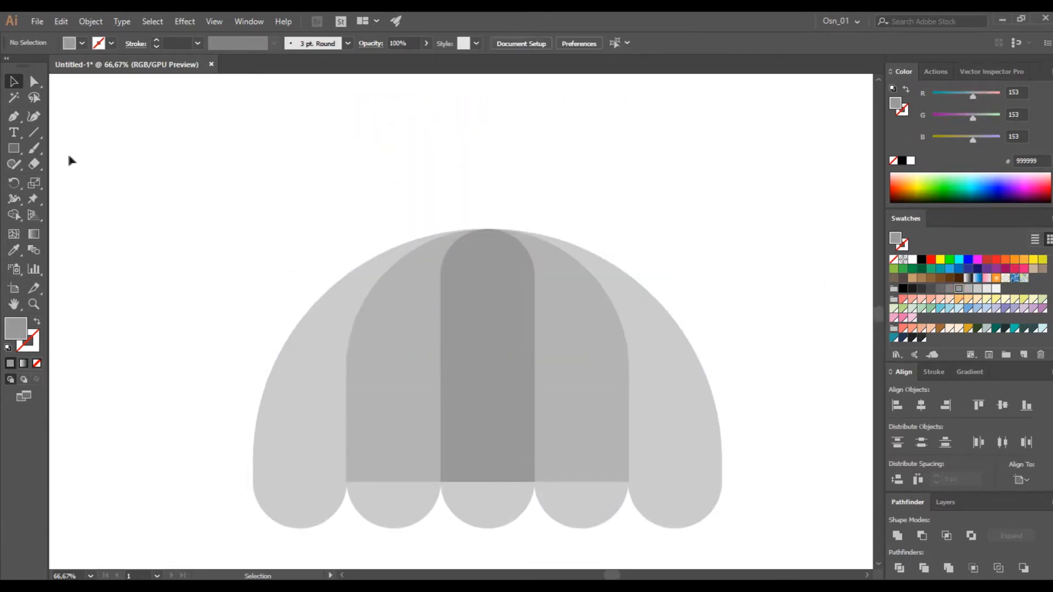
drag(355, 190, 490, 215)
scroll(361, 201, up, 4)
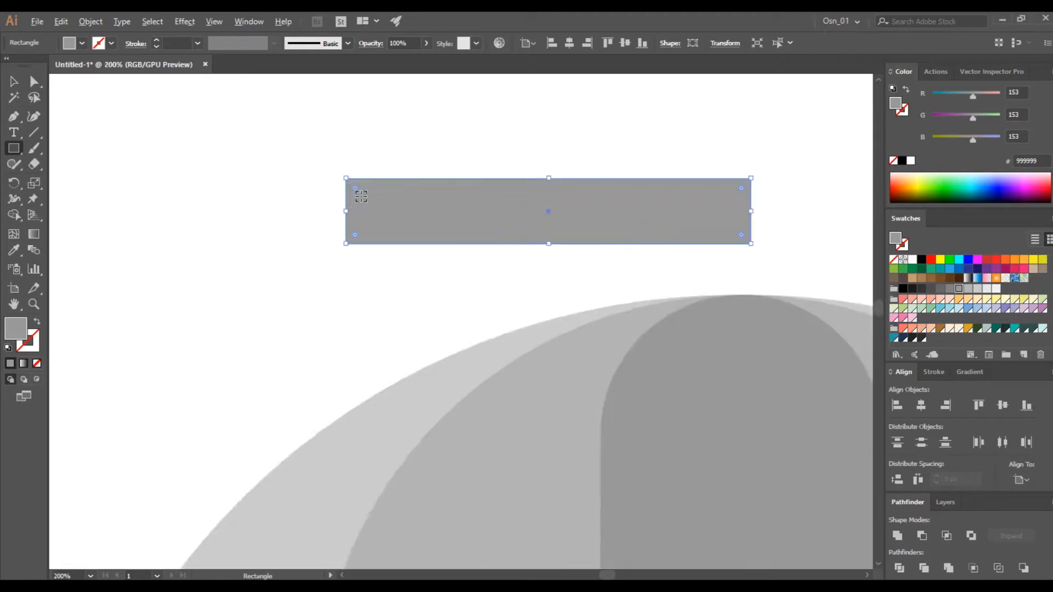
mouse_move(355, 186)
mouse_down()
mouse_move(586, 228)
mouse_move(599, 274)
mouse_move(608, 270)
mouse_up()
scroll(467, 255, down, 4)
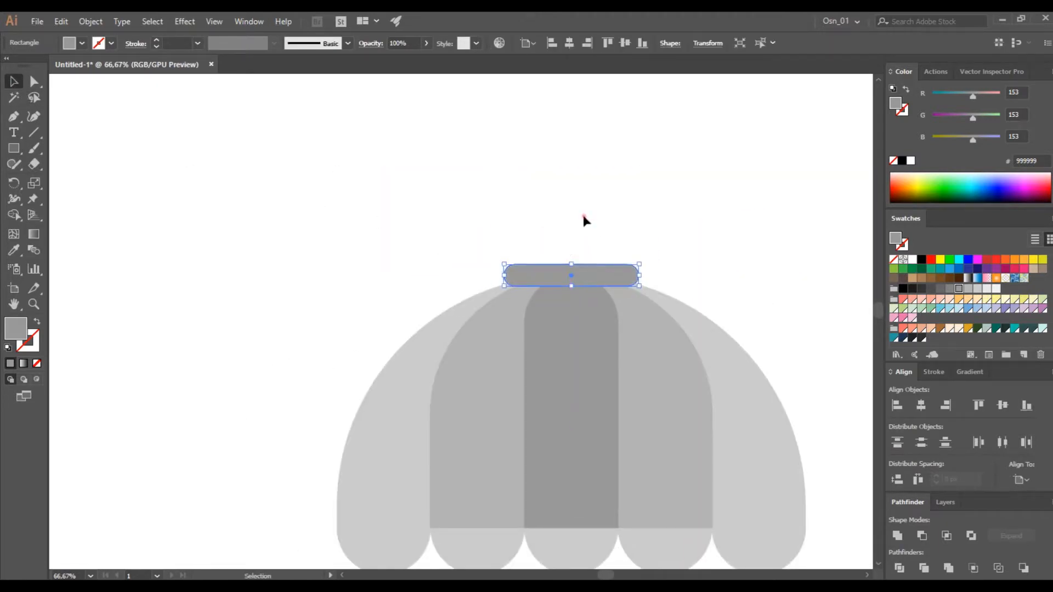
click(592, 235)
Step: Fill the rounded cap bar on top of the dome with gray 808080
scroll(628, 261, up, 3)
click(606, 361)
click(949, 289)
click(616, 245)
drag(598, 362, 623, 315)
key(ctrl+z)
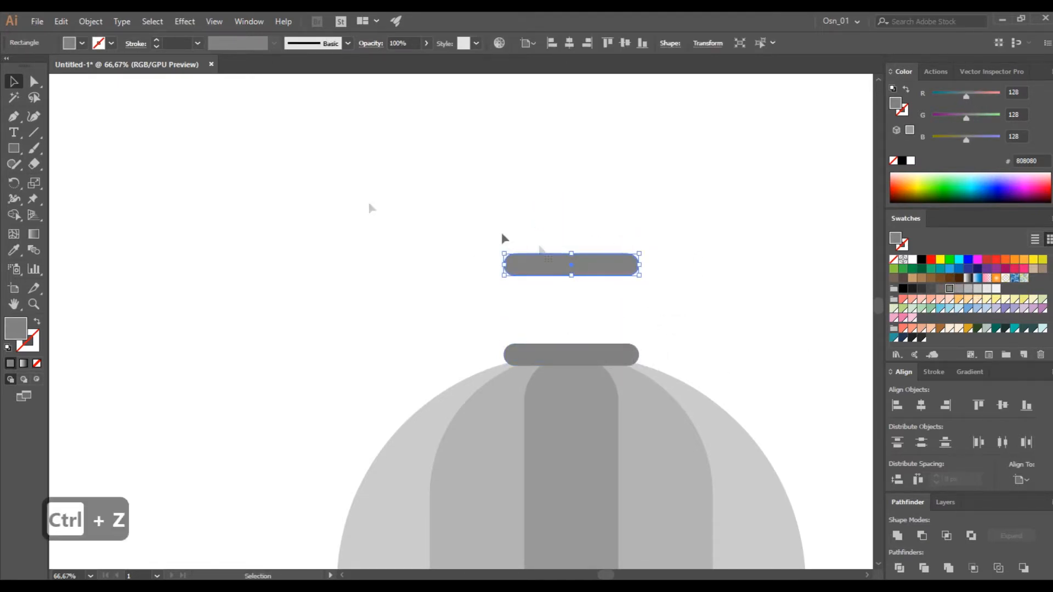
key(ctrl+z)
Step: Draw a small upright rounded rectangle above the lampshade and subtract a smaller copy from its center to form a chain ring
key(m)
drag(444, 211, 489, 266)
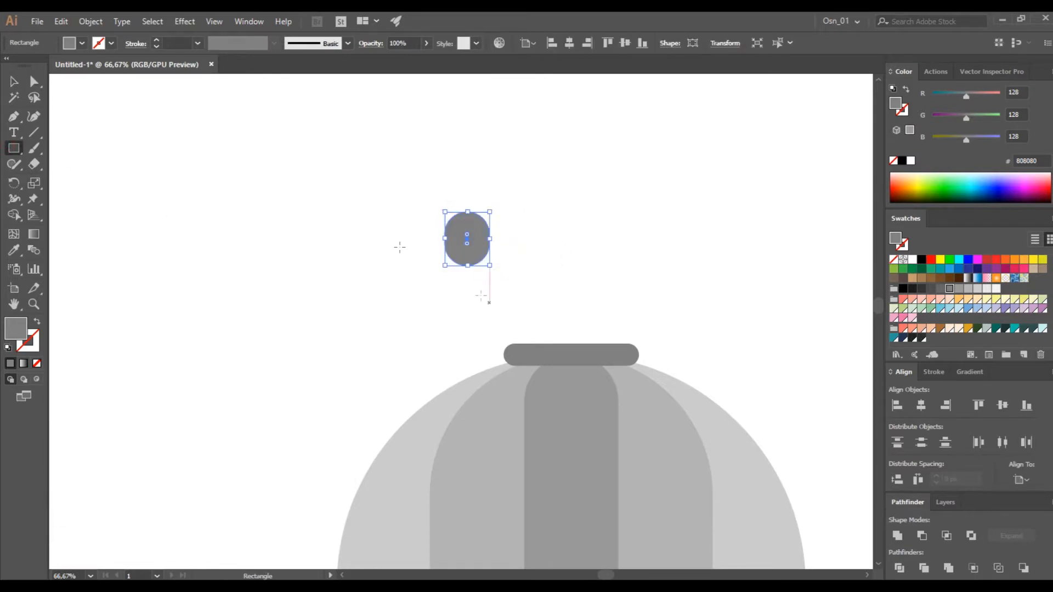
scroll(493, 241, up, 4)
key(ctrl+c)
key(ctrl+f)
drag(463, 130, 432, 152)
drag(536, 196, 384, 252)
click(921, 537)
click(593, 351)
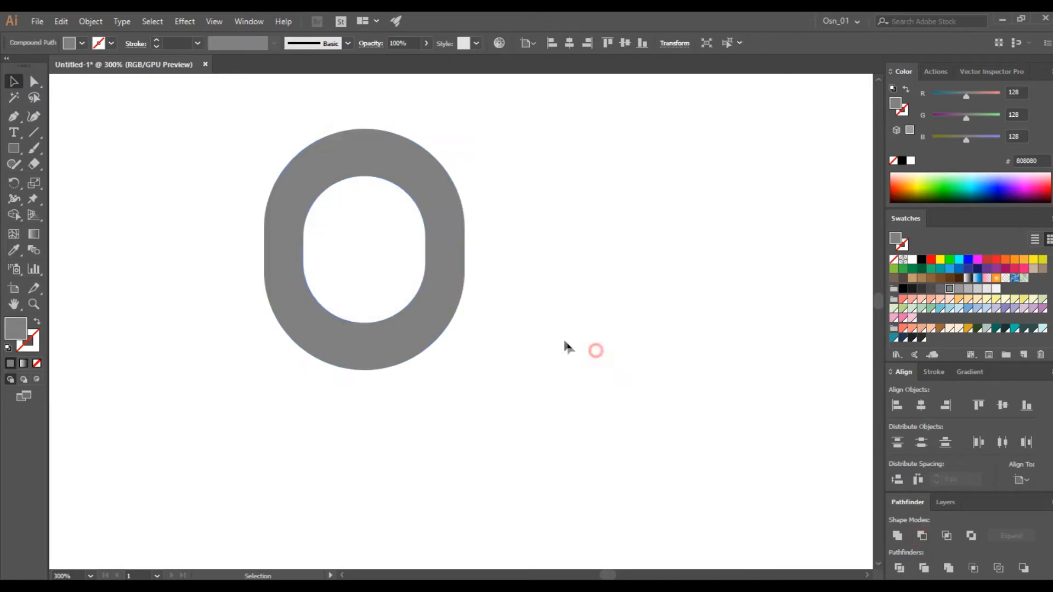
Step: Draw a narrow vertical bar with rounded ends and center it on the lower edge of the ring as a connecting link
key(ctrl+minus)
key(ctrl+minus)
key(ctrl+minus)
click(14, 149)
drag(395, 220, 409, 284)
drag(476, 272, 254, 301)
scroll(484, 261, up, 4)
scroll(470, 188, up, 4)
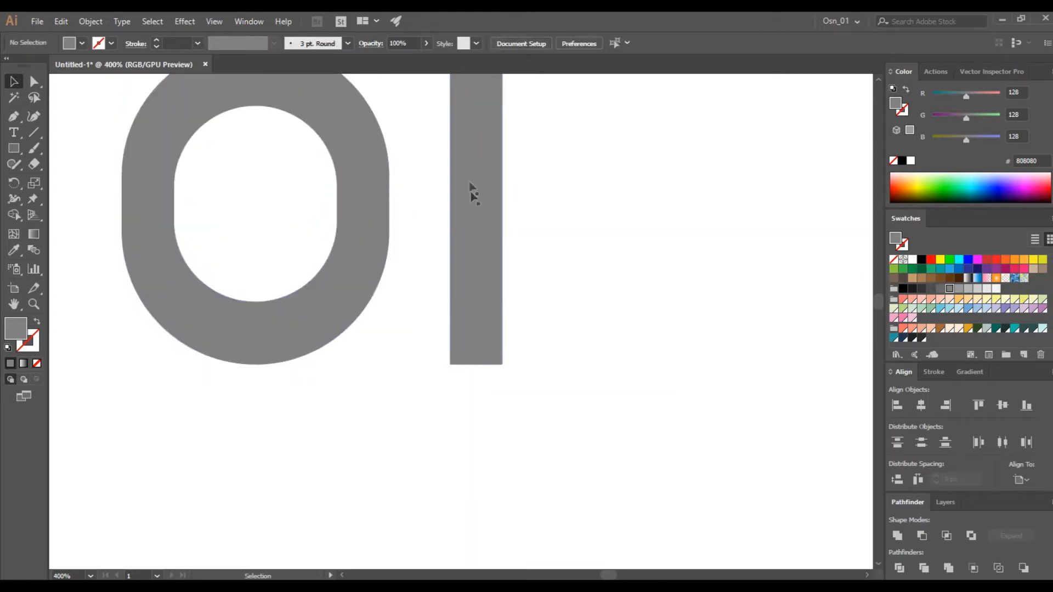
scroll(468, 148, down, 2)
drag(470, 153, 257, 361)
Step: Scale the ring and its connecting bar down, duplicate them directly below, and group the resulting chain piece
key(ctrl+minus)
key(ctrl+minus)
key(ctrl+minus)
key(ctrl+minus)
key(ctrl+minus)
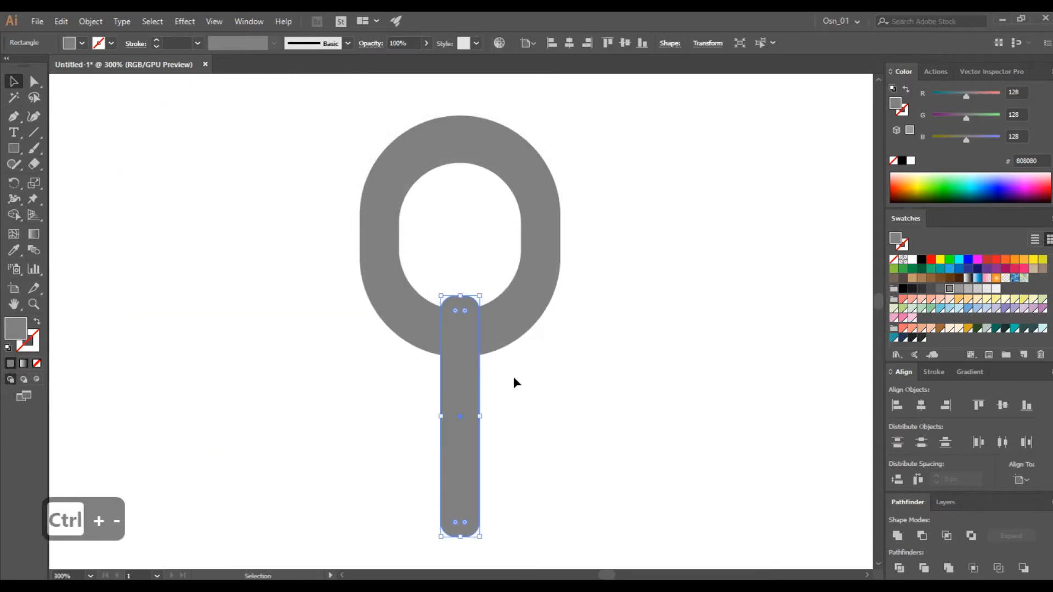
drag(462, 403, 471, 323)
drag(432, 423, 469, 328)
click(519, 317)
drag(415, 423, 415, 423)
drag(484, 236, 458, 342)
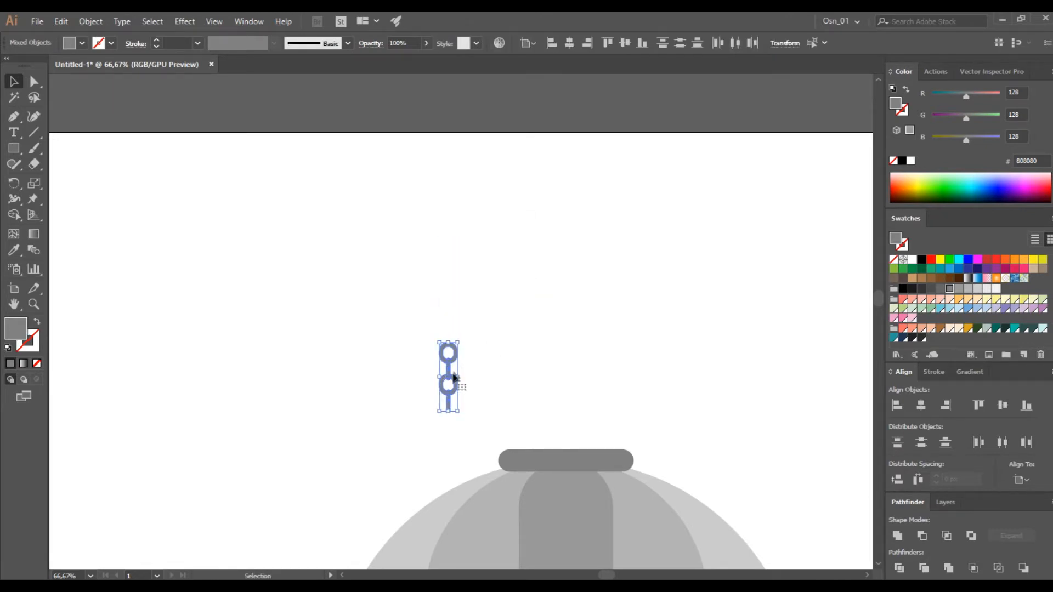
key(ctrl+g)
Step: Center the chain piece on the cap bar and duplicate it straight upward to lengthen the chain to four rings
click(475, 410)
drag(577, 421, 572, 436)
scroll(572, 437, up, 3)
drag(568, 482, 573, 414)
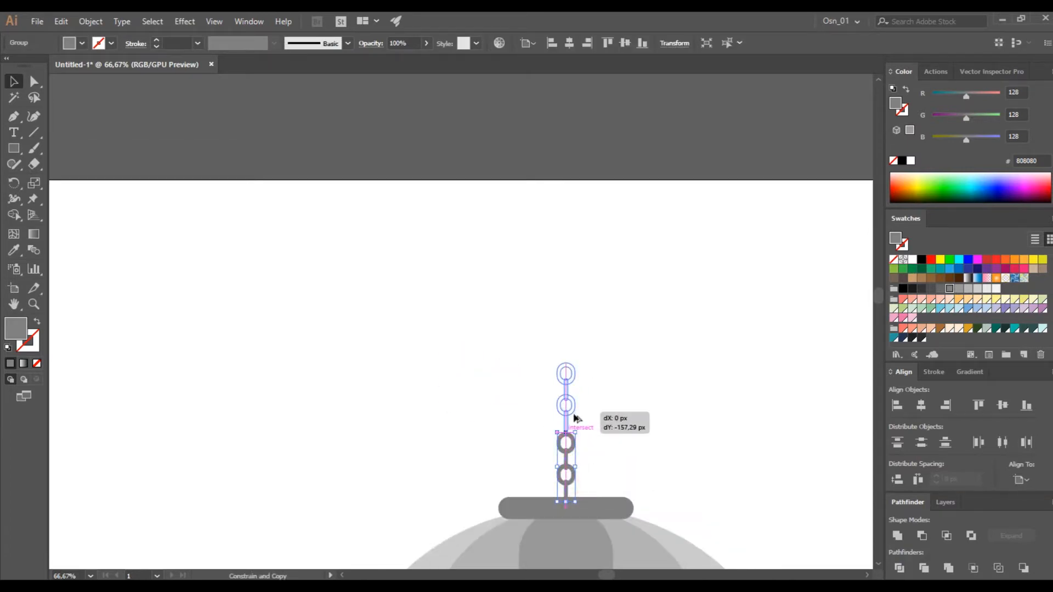
scroll(594, 420, down, 5)
key(ctrl+minus)
key(ctrl+minus)
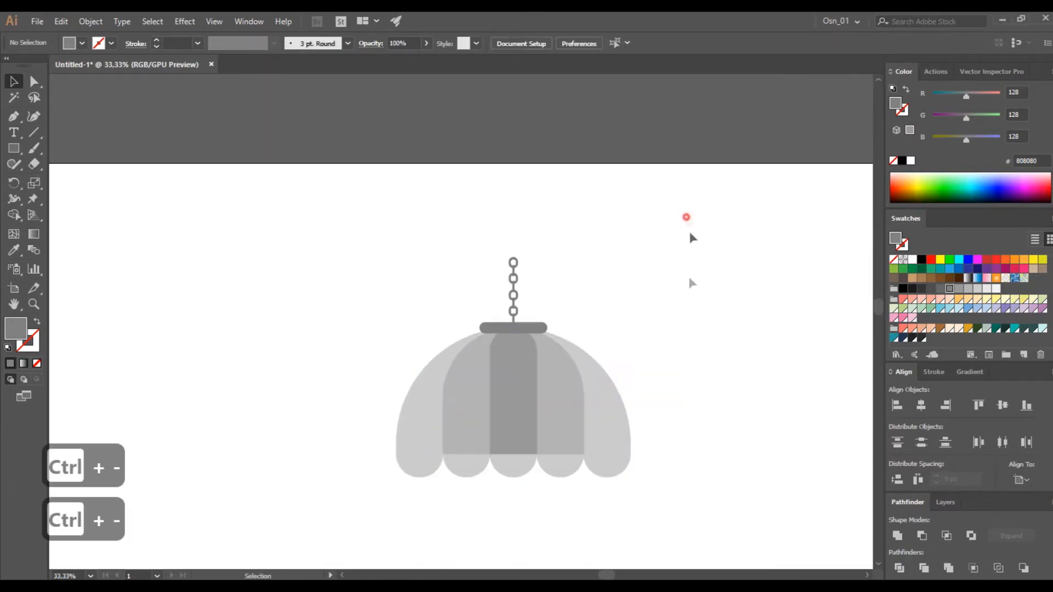
Step: Group the whole lamp and scale it down, placing a copy of it to the right
drag(685, 214, 416, 509)
key(ctrl+g)
mouse_move(542, 373)
mouse_down()
mouse_move(301, 365)
mouse_move(551, 372)
mouse_up()
click(434, 431)
Step: Delete the duplicate lamp on the right
scroll(435, 431, left, 3)
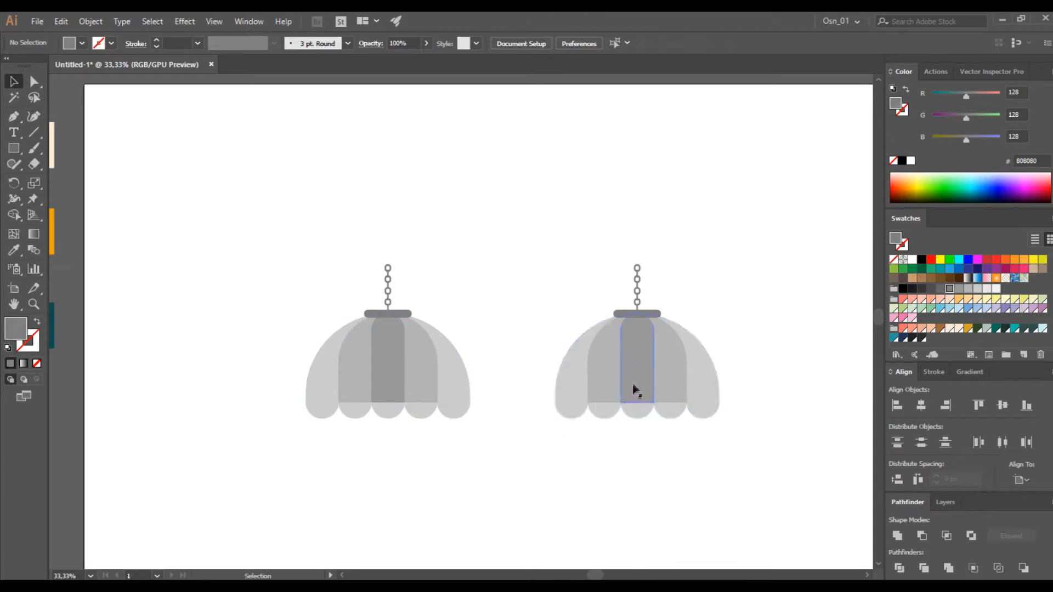
click(628, 409)
key(Delete)
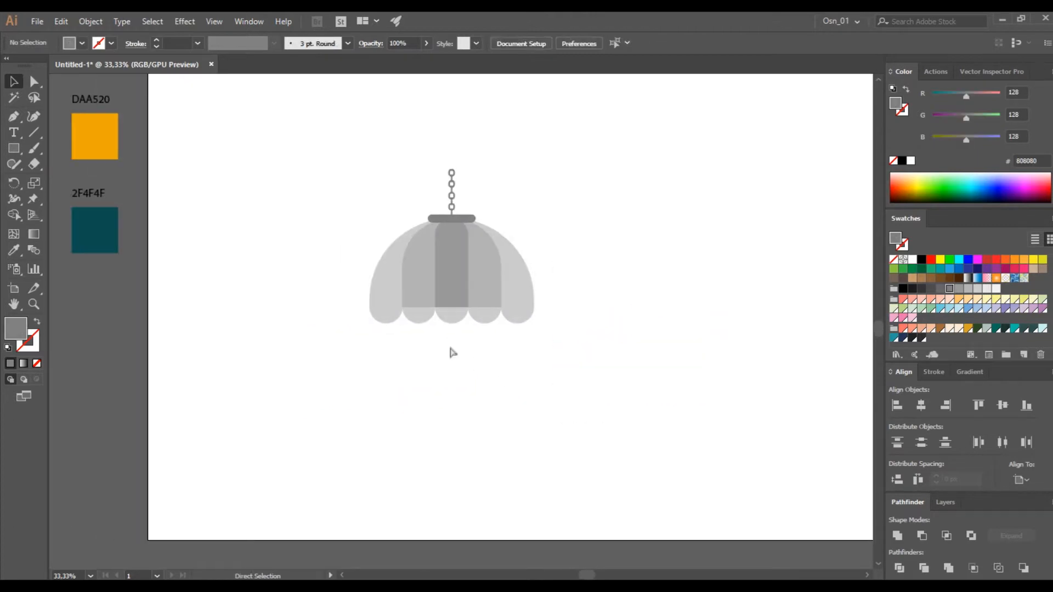
Step: Merge each of the three middle shade panels with the scallop below it using the Shape Builder tool
click(453, 313)
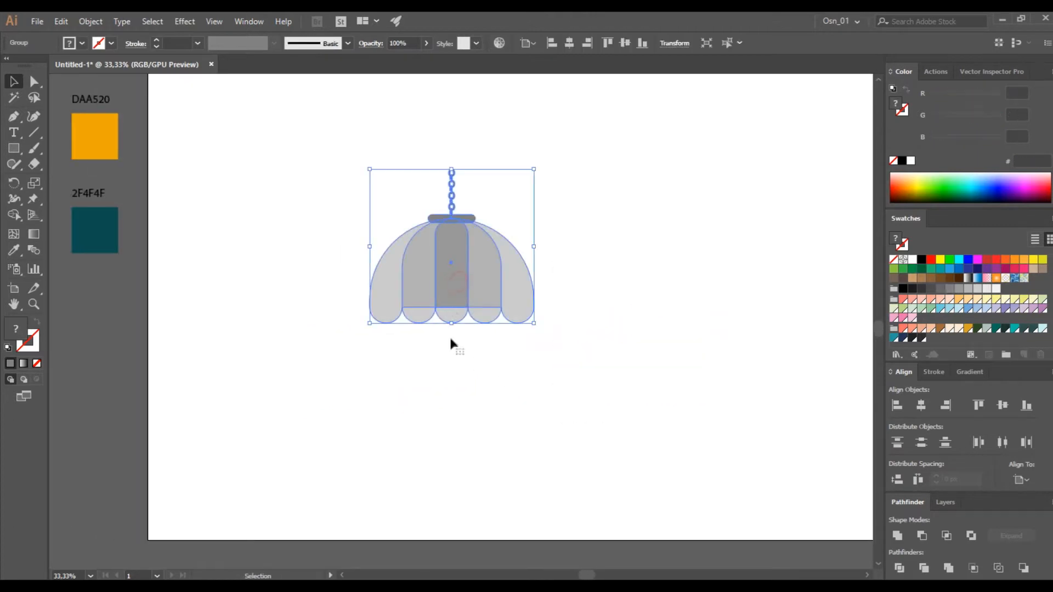
scroll(450, 339, up, 6)
scroll(452, 329, up, 5)
click(354, 378)
click(434, 328)
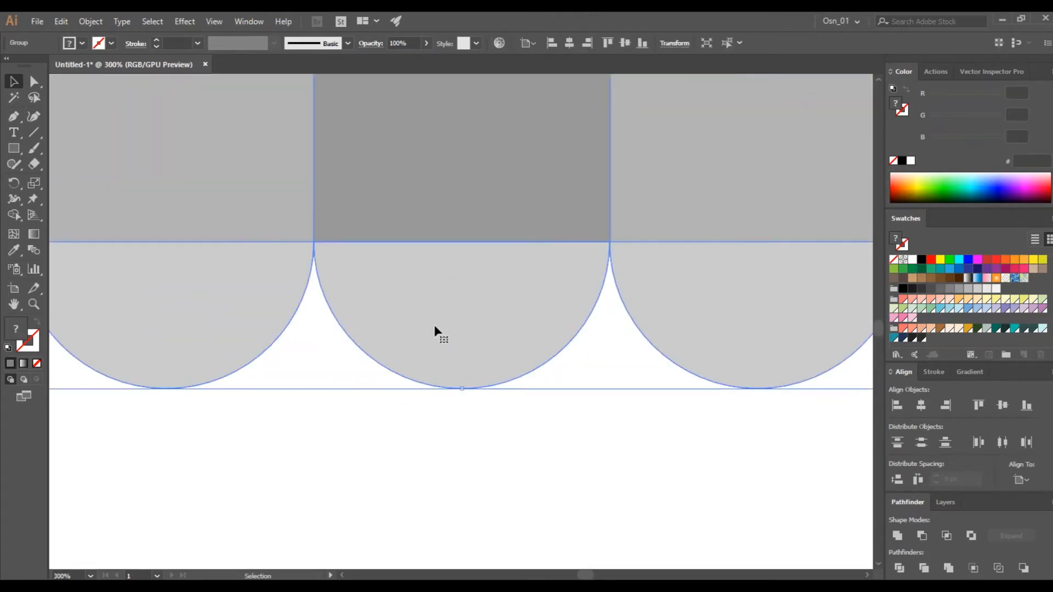
key(ctrl+minus)
key(ctrl+minus)
click(14, 215)
scroll(389, 328, down, 5)
drag(330, 437, 332, 378)
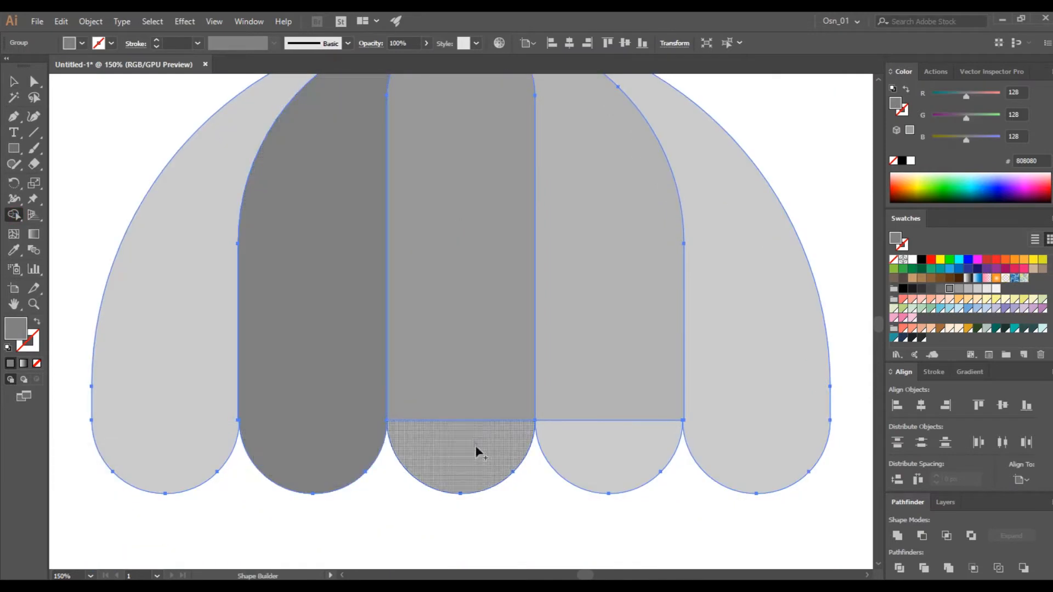
drag(475, 445, 471, 384)
drag(618, 437, 611, 414)
key(v)
click(159, 136)
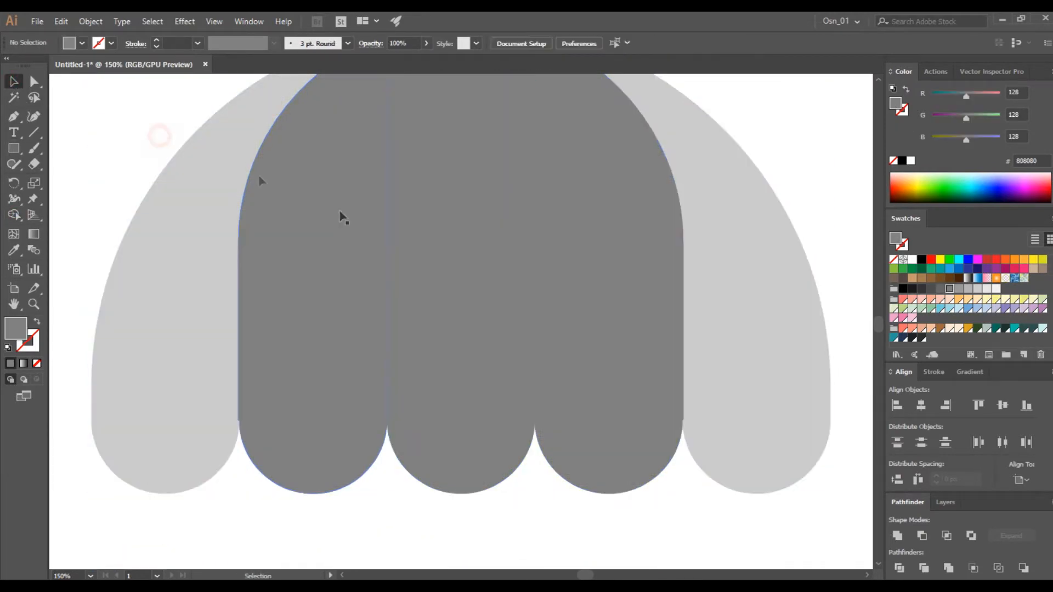
Step: Enter the lamp group and fill the two panels beside the middle one with 999999
double_click(593, 283)
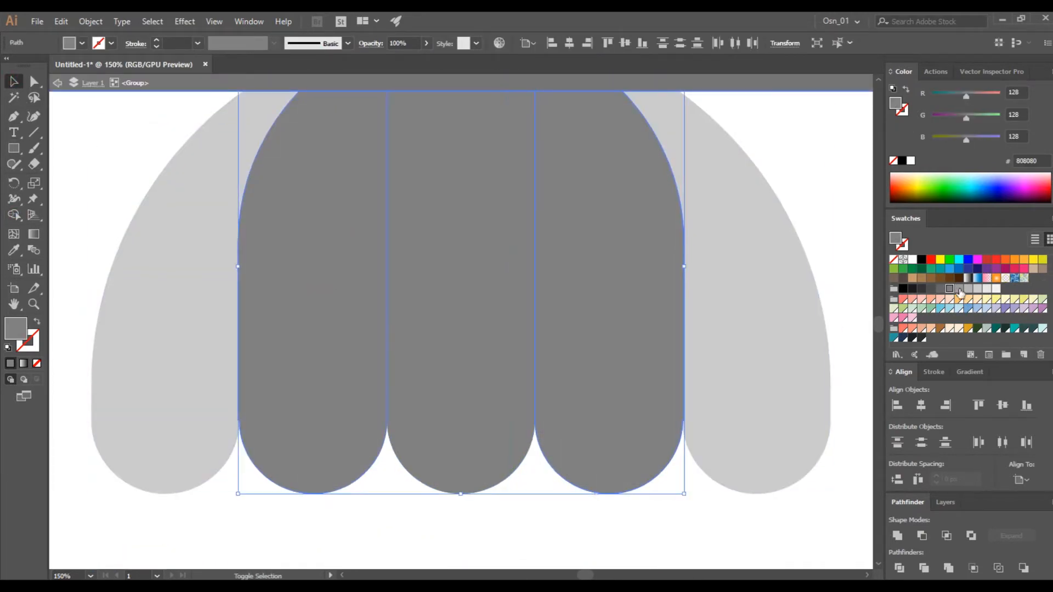
click(958, 289)
click(571, 509)
Step: Try a wider, taller copy of the rounded cap bar laid over the top of the shade
scroll(571, 509, down, 4)
scroll(571, 508, down, 3)
scroll(624, 362, up, 3)
click(555, 304)
scroll(554, 304, up, 3)
drag(558, 320, 689, 323)
mouse_move(531, 343)
mouse_down()
mouse_move(530, 366)
mouse_move(525, 342)
mouse_up()
drag(672, 343, 668, 343)
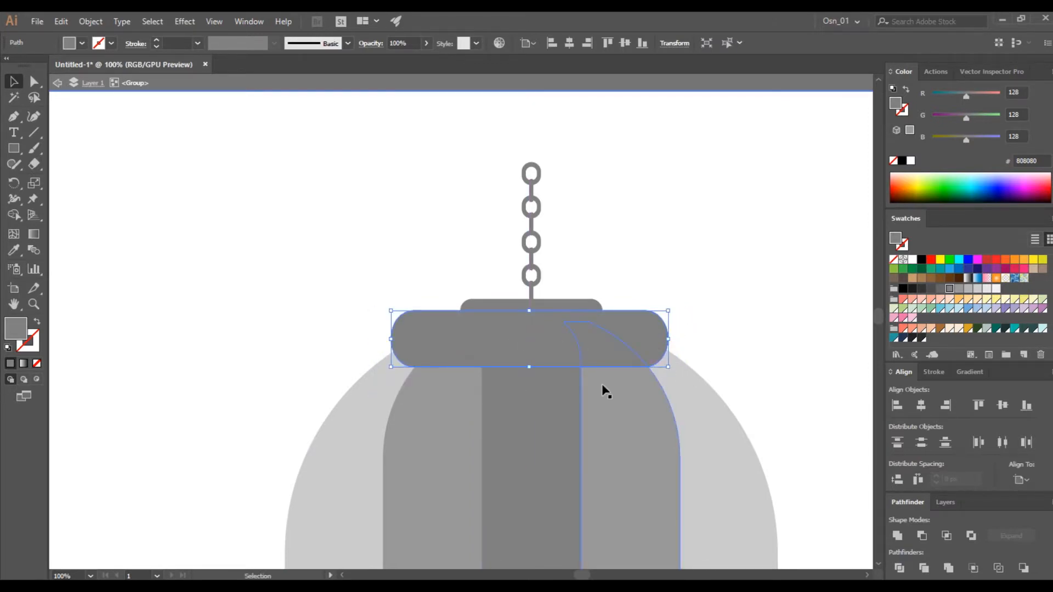
scroll(602, 387, up, 2)
scroll(507, 361, down, 6)
click(612, 378)
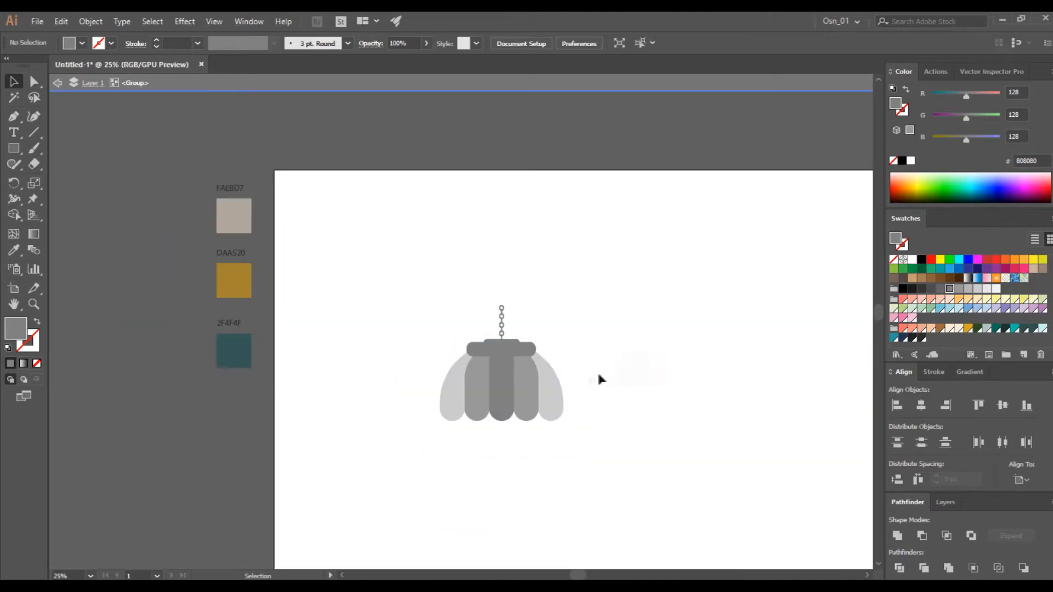
Step: Enlarge the rounded bar copy until it spans most of the shade's upper part
scroll(581, 377, up, 5)
scroll(399, 350, left, 5)
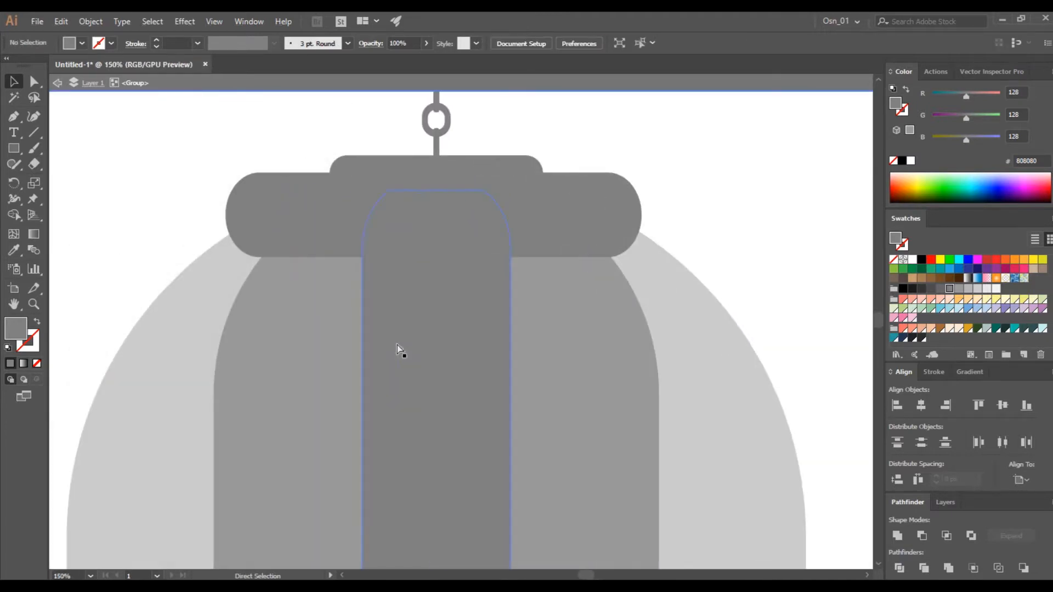
click(306, 218)
drag(640, 256, 728, 313)
drag(647, 220, 636, 244)
Step: Select the enlarged bar with all shade panels and trim off its parts outside the dome with the Shape Builder tool
shift+click(409, 425)
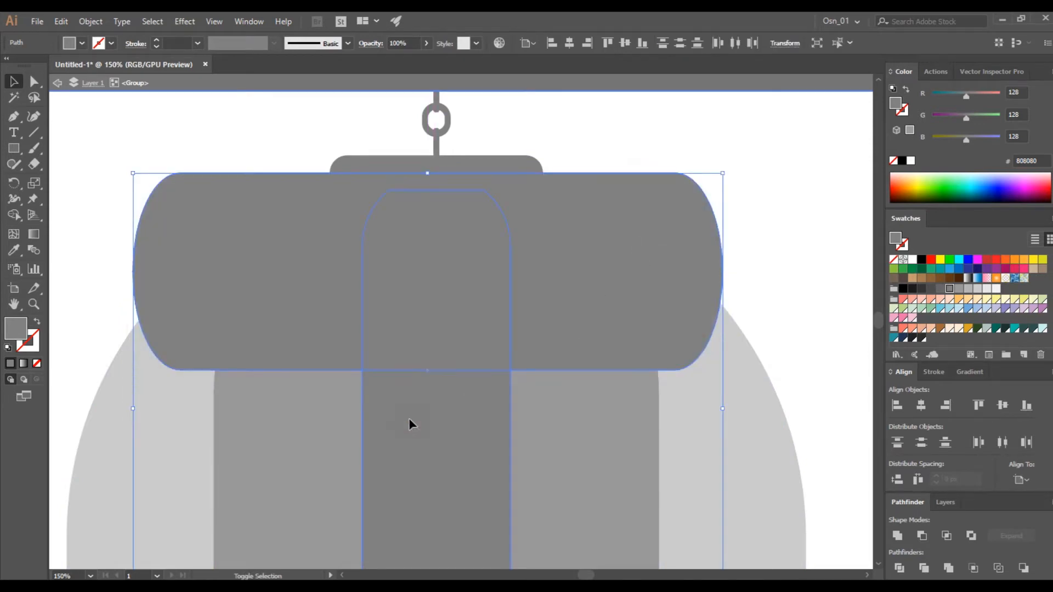
shift+click(301, 424)
shift+click(187, 438)
shift+click(775, 405)
shift+click(767, 414)
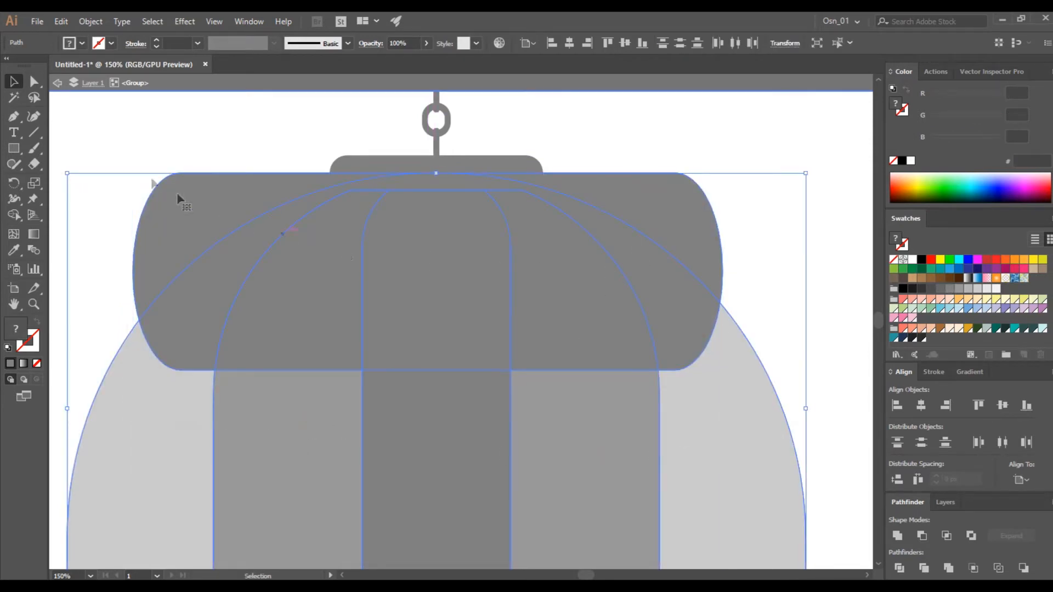
click(13, 214)
alt+click(195, 223)
alt+click(658, 199)
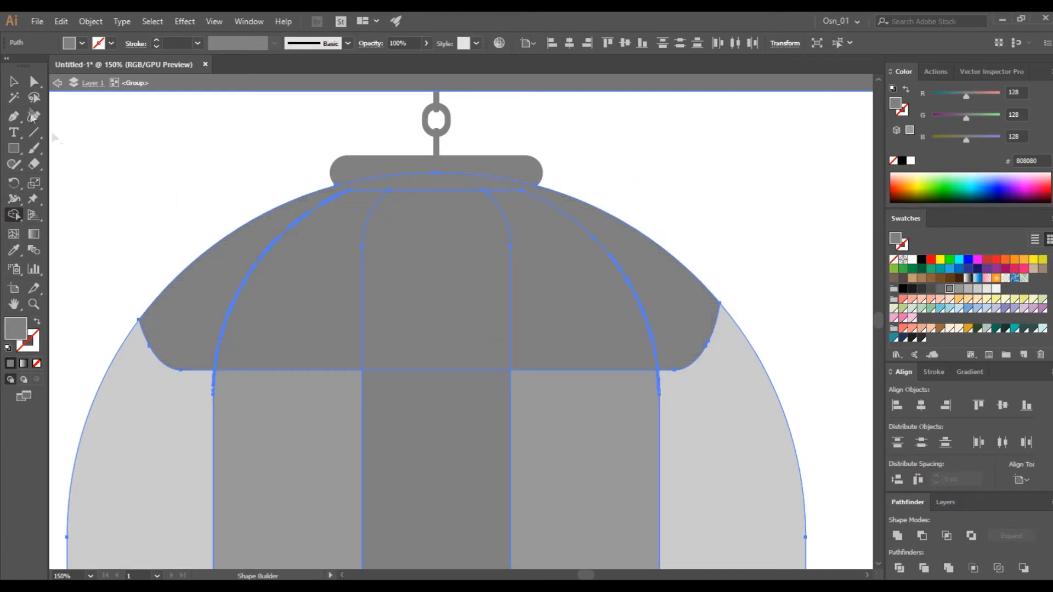
Step: Delete the trimmed round-cornered band from the top of the shade
click(13, 81)
click(155, 189)
click(274, 282)
key(Delete)
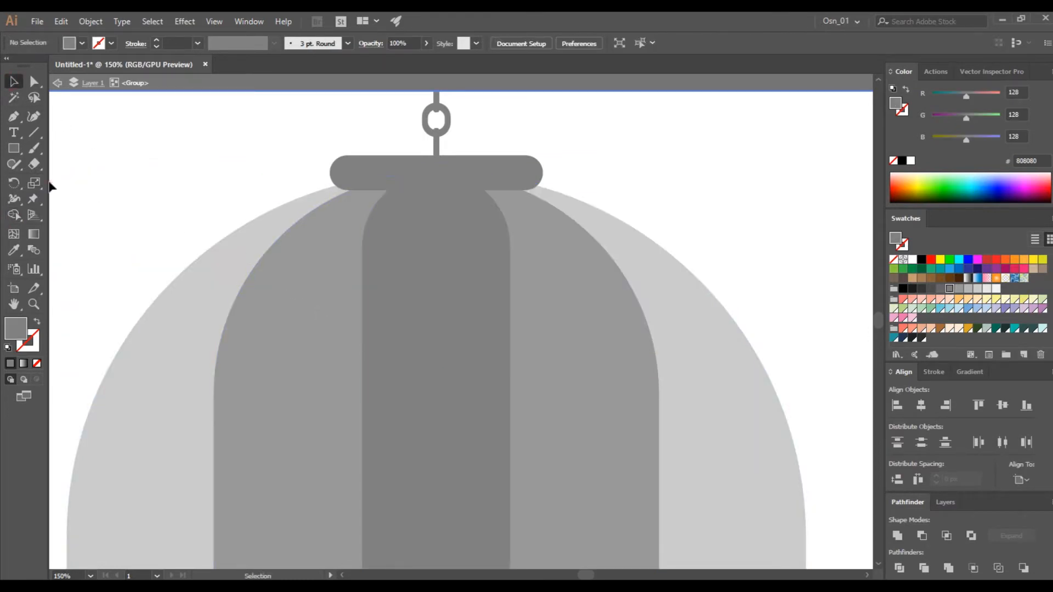
Step: Draw a wide rectangle over the shade's upper part and trim its outer corners to the dome's outline with the Shape Builder tool
key(m)
drag(624, 227, 815, 173)
click(13, 82)
shift+click(178, 430)
click(15, 218)
alt+click(148, 242)
alt+click(751, 211)
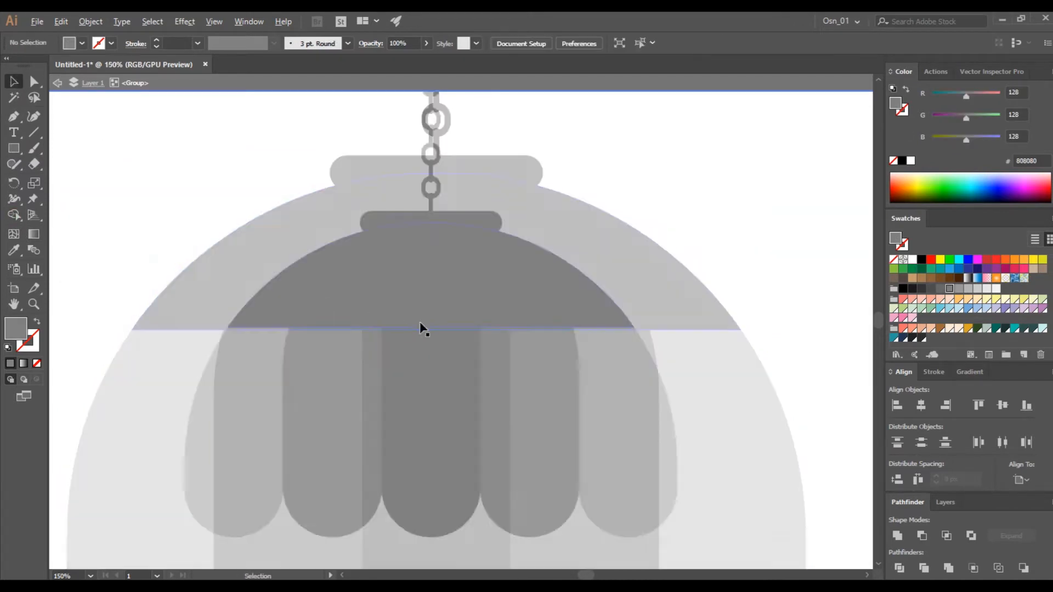
scroll(420, 323, down, 5)
scroll(556, 330, up, 3)
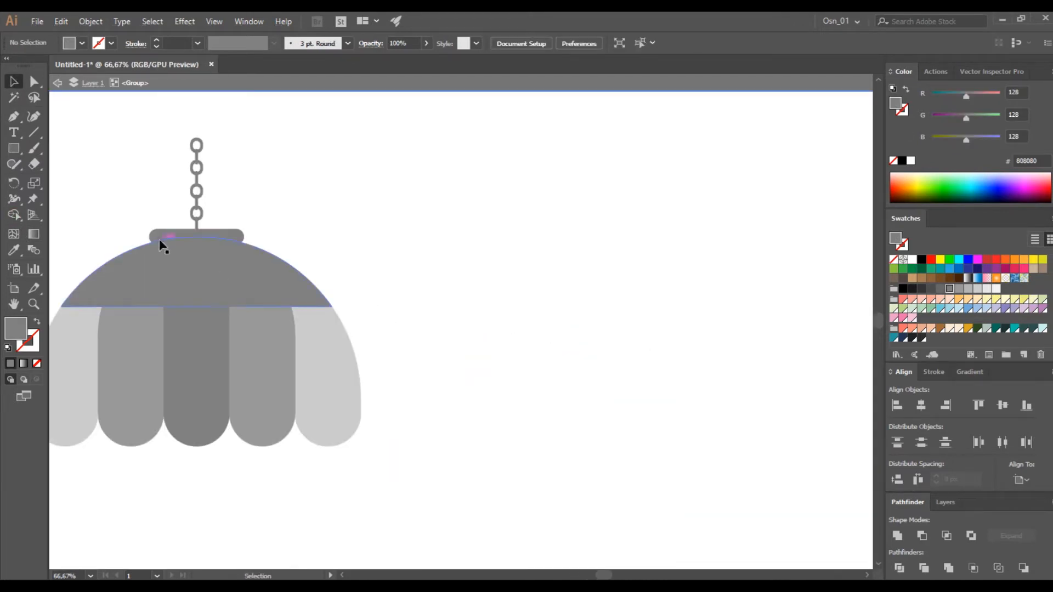
Step: Try to make the lamp's cap bar taller, and undo the changes to its shape
scroll(247, 249, left, 3)
scroll(344, 250, up, 3)
click(379, 212)
drag(421, 246, 422, 246)
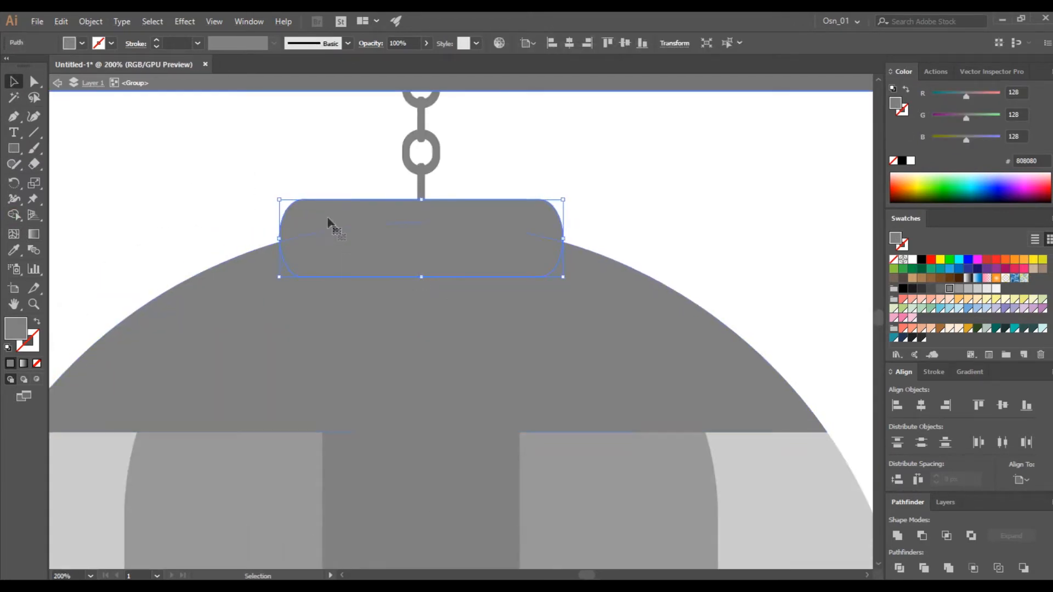
key(ctrl+z)
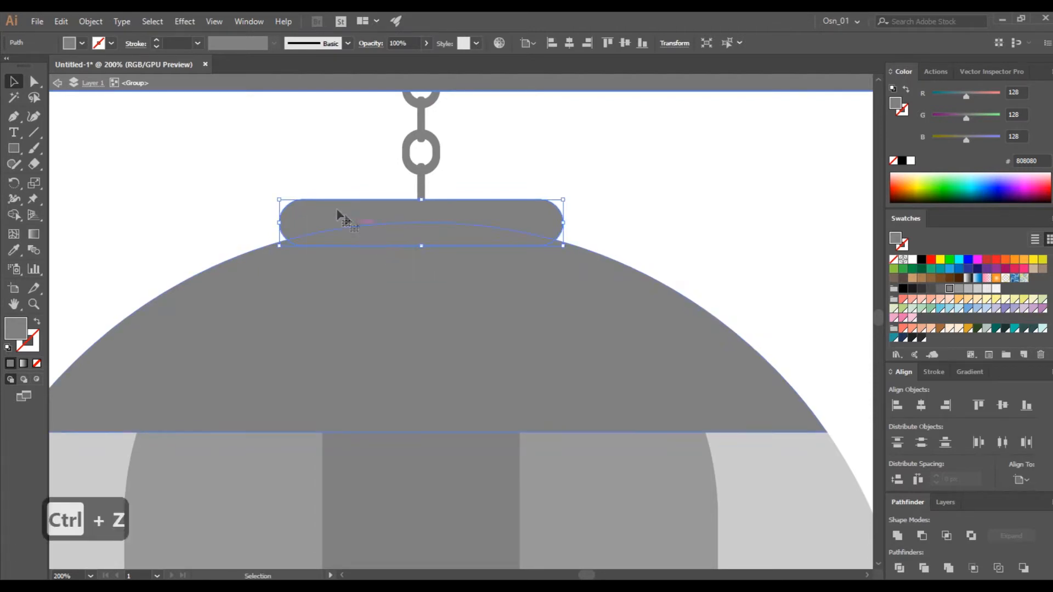
scroll(337, 217, up, 2)
click(191, 141)
drag(483, 256, 483, 268)
key(ctrl+z)
Step: Move the cap bar down into the dome and lower the bottom chain links to meet it
drag(406, 204, 407, 242)
scroll(529, 225, up, 3)
drag(506, 253, 506, 287)
click(583, 287)
Step: Fill the cap bar with dark gray 666666 and bring it to the front of the lamp
key(ctrl+minus)
key(ctrl+minus)
key(ctrl+minus)
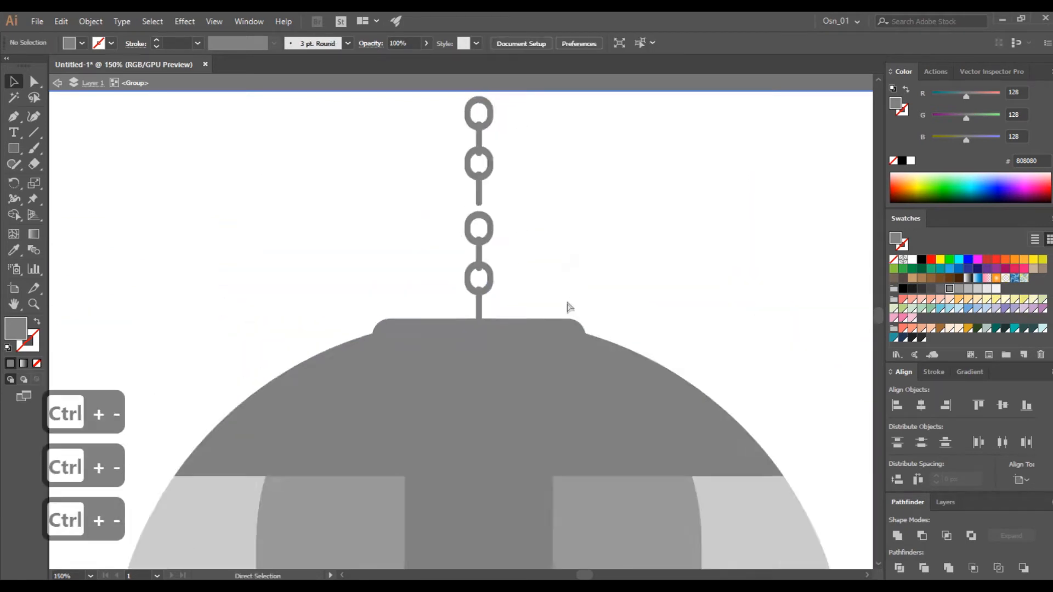
key(ctrl+minus)
key(ctrl+minus)
key(ctrl+minus)
click(495, 325)
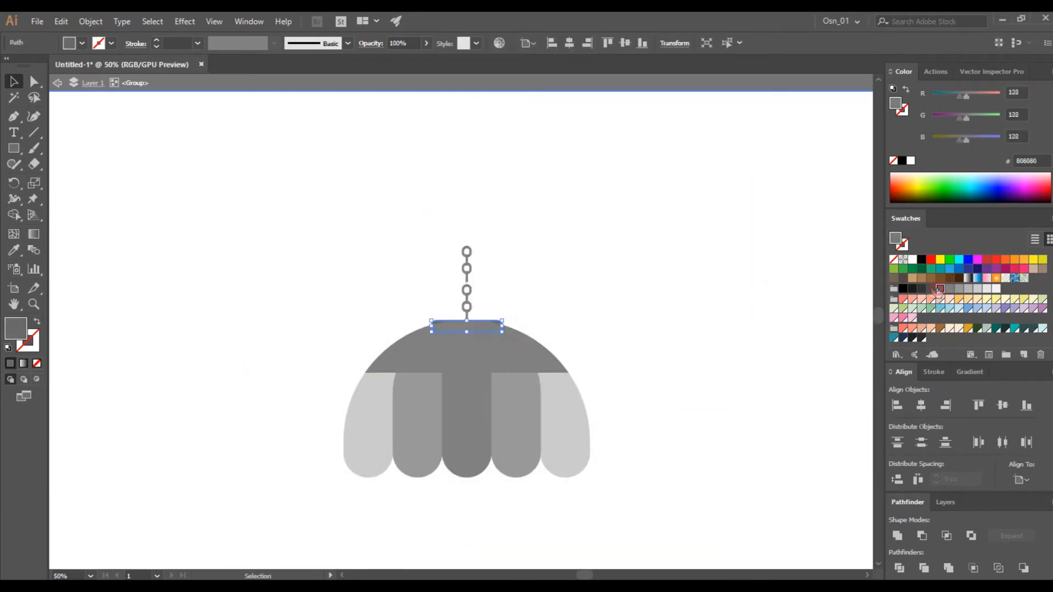
key(ctrl+shift+bracketright)
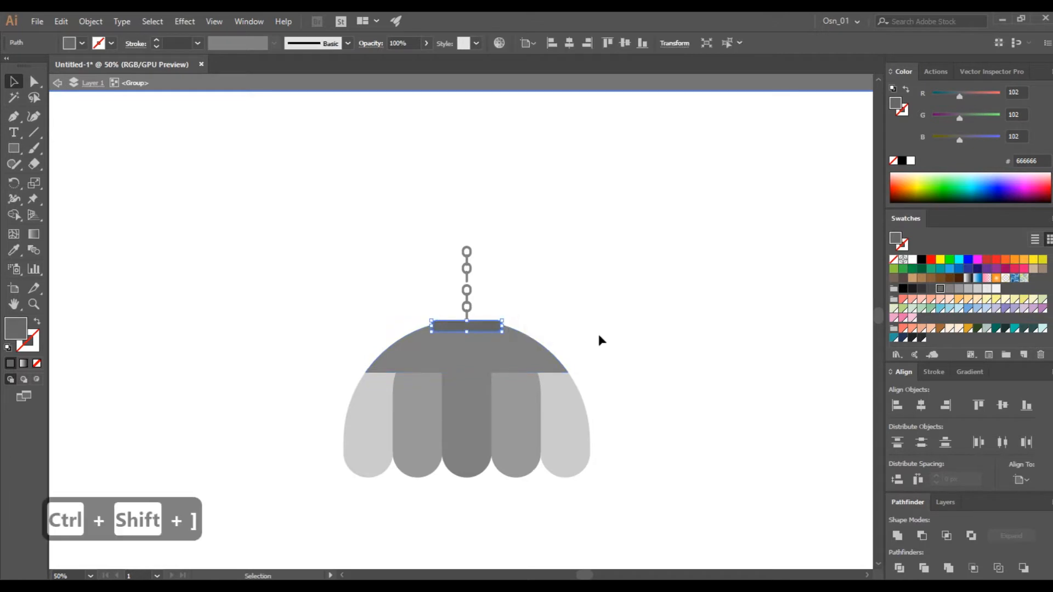
Step: Fill the shade's middle panel with the same light gray CCCCCC as the outer panels
scroll(584, 357, down, 3)
click(485, 341)
click(986, 289)
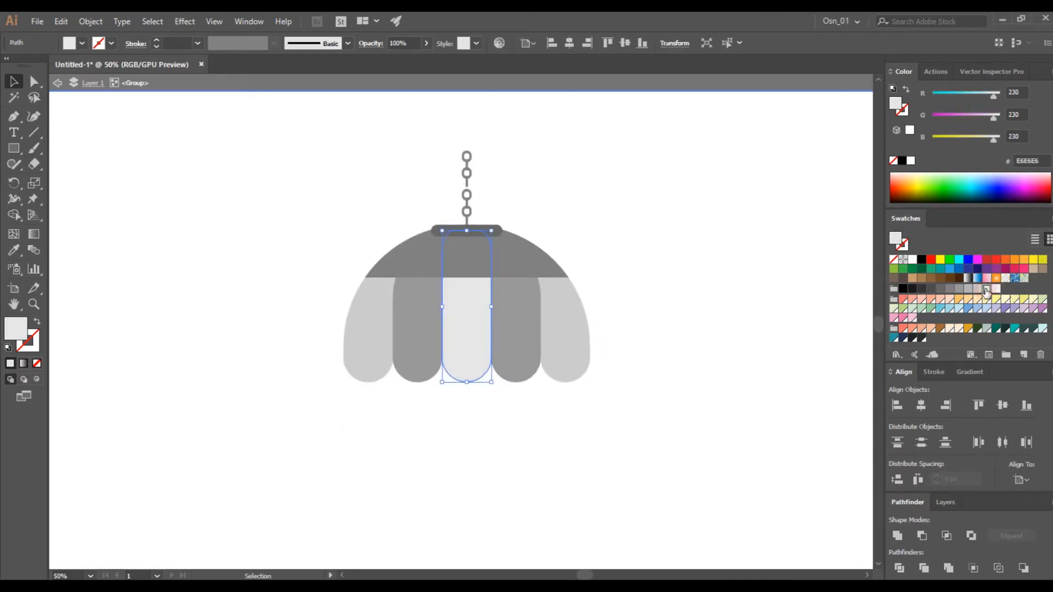
click(726, 353)
Step: Leave the lamp's group and duplicate the whole lamp beside the original
key(ctrl+minus)
key(ctrl+minus)
key(ctrl+minus)
key(ctrl+a)
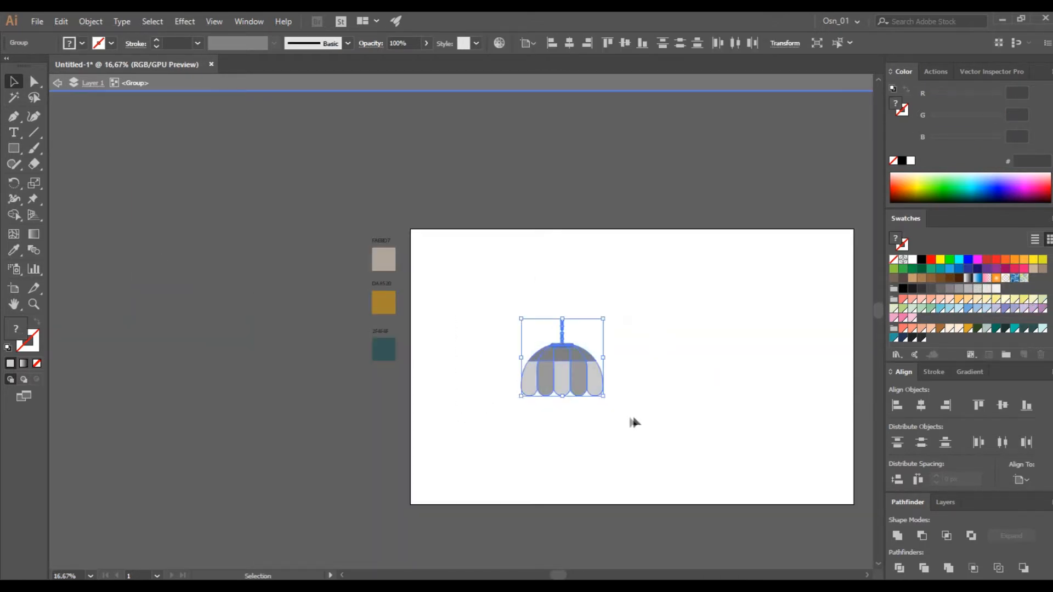
key(a)
key(v)
double_click(585, 333)
drag(521, 392, 633, 394)
scroll(597, 402, down, 3)
click(597, 402)
Step: Select both lamps and move them together toward the top of the artboard
scroll(593, 336, up, 6)
scroll(631, 350, up, 4)
scroll(548, 340, right, 4)
click(388, 309)
shift+click(592, 393)
drag(592, 393, 596, 192)
click(535, 235)
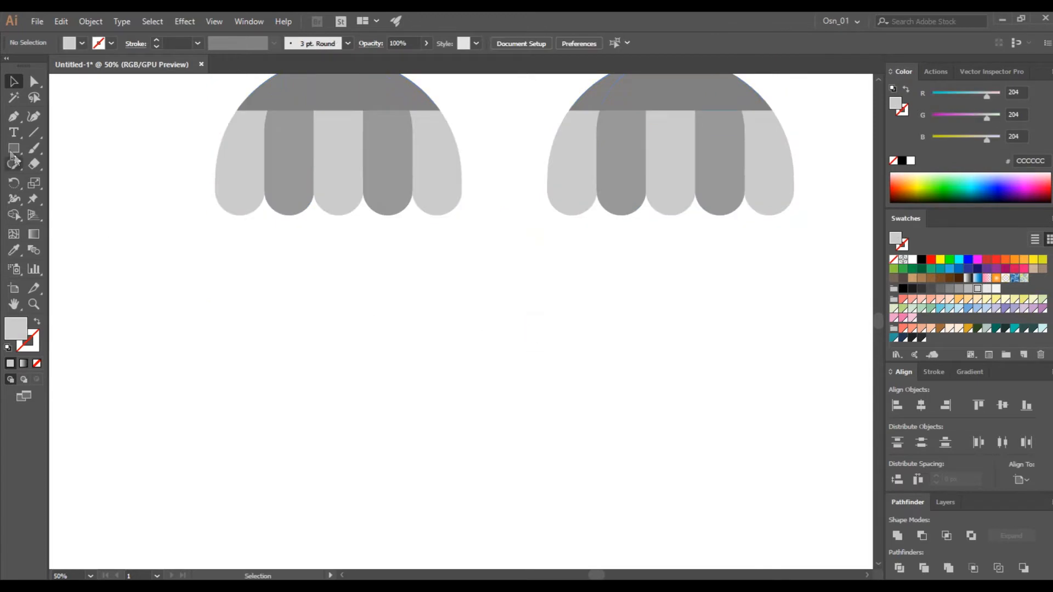
Step: Draw a light gray CCCCCC square below the lamps and shift it left beneath the first lamp
drag(408, 319, 613, 523)
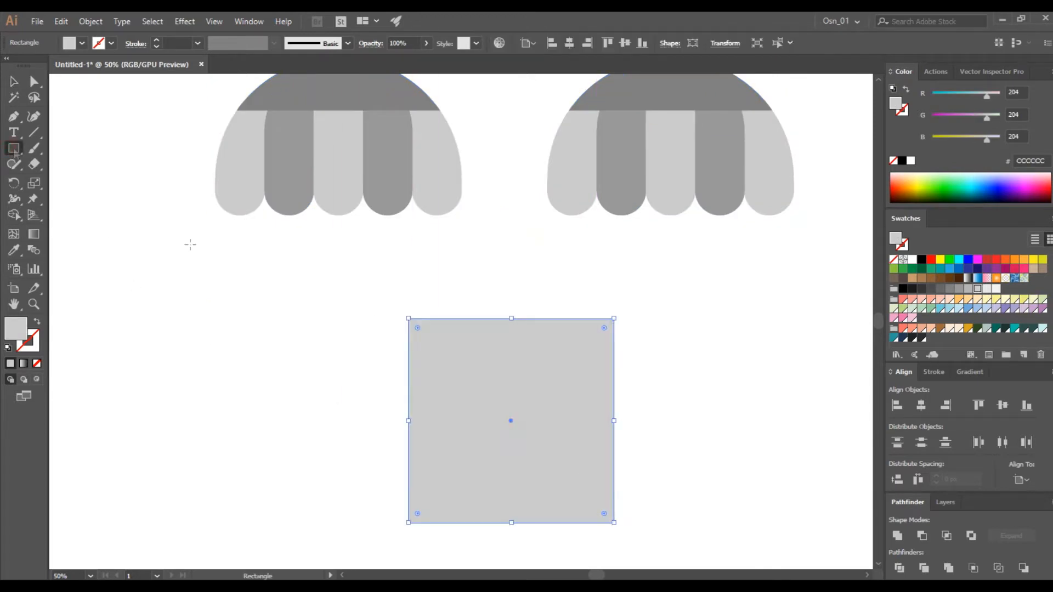
scroll(510, 356, down, 5)
scroll(512, 357, right, 4)
scroll(512, 356, left, 6)
drag(510, 358, 358, 359)
scroll(504, 405, left, 5)
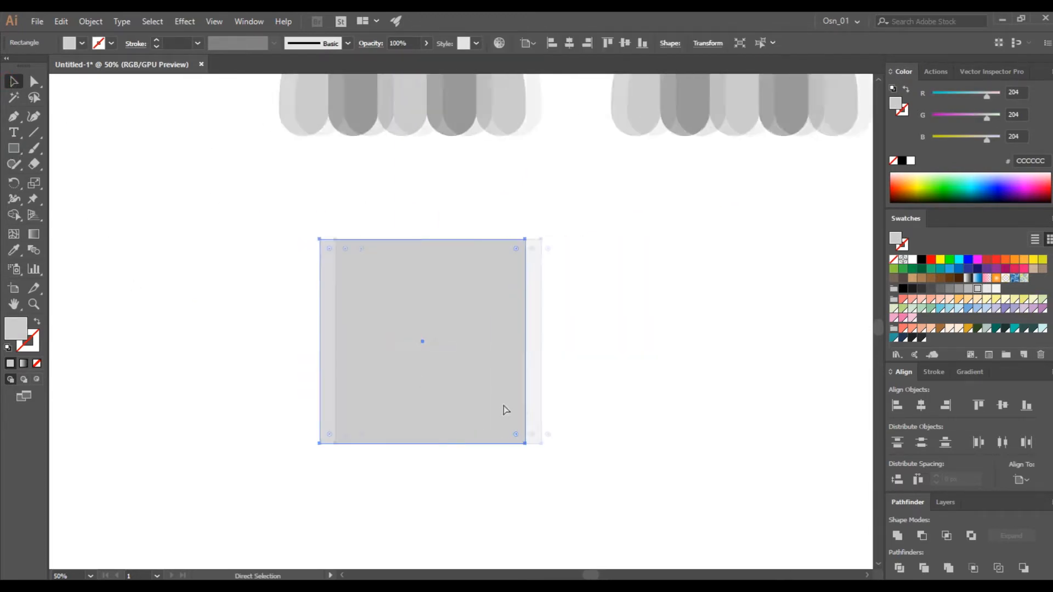
Step: Paste a copy of the square in front, shrink it about its centre and subtract it with Minus Front to leave a frame
key(ctrl+f)
drag(572, 239, 552, 259)
scroll(614, 314, up, 2)
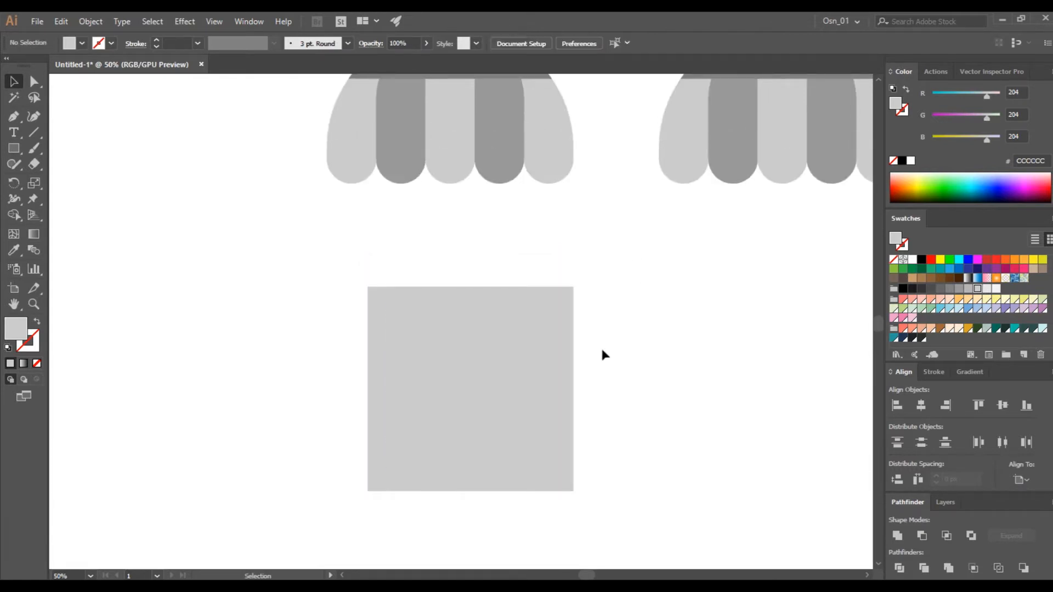
scroll(602, 354, down, 2)
click(532, 334)
drag(633, 312, 526, 378)
click(921, 536)
click(682, 356)
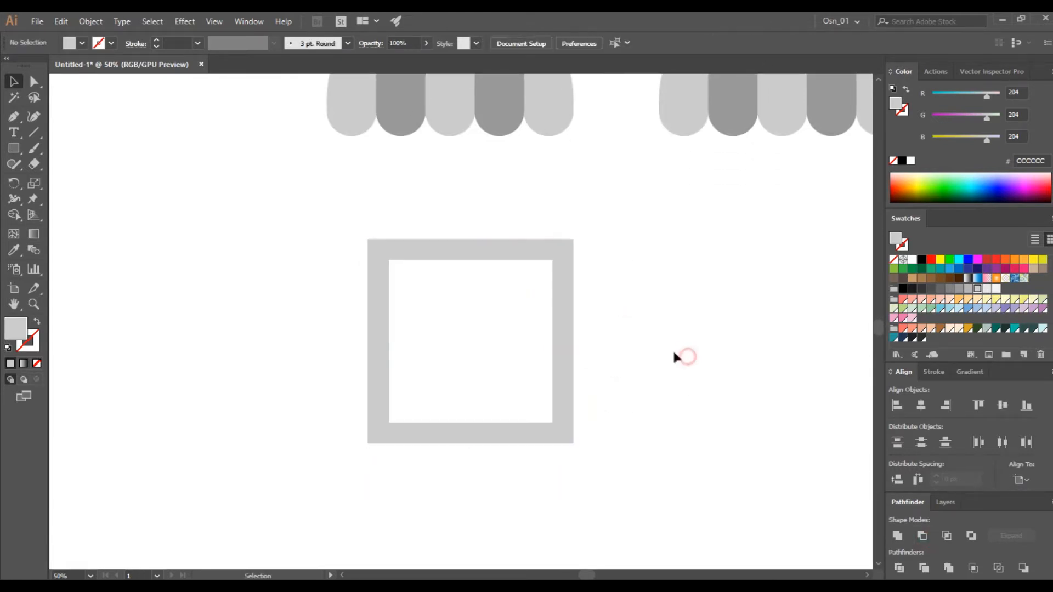
Step: Draw a diagonal line across the frame's upper-right corner, from the inner corner to the outer one
scroll(635, 328, up, 2)
scroll(636, 328, up, 2)
click(34, 132)
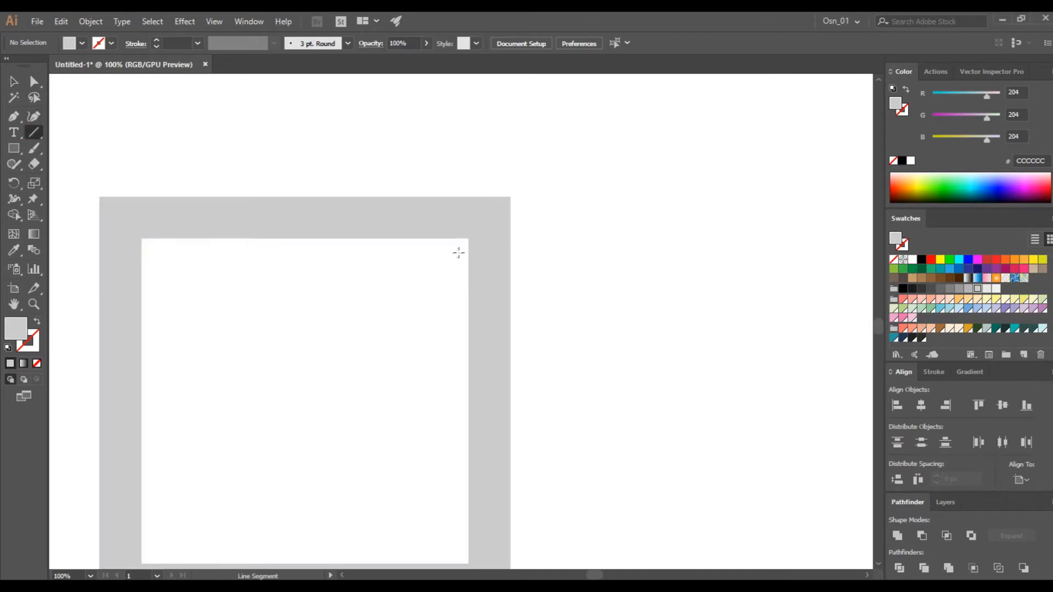
scroll(489, 229, up, 3)
click(425, 302)
key(Escape)
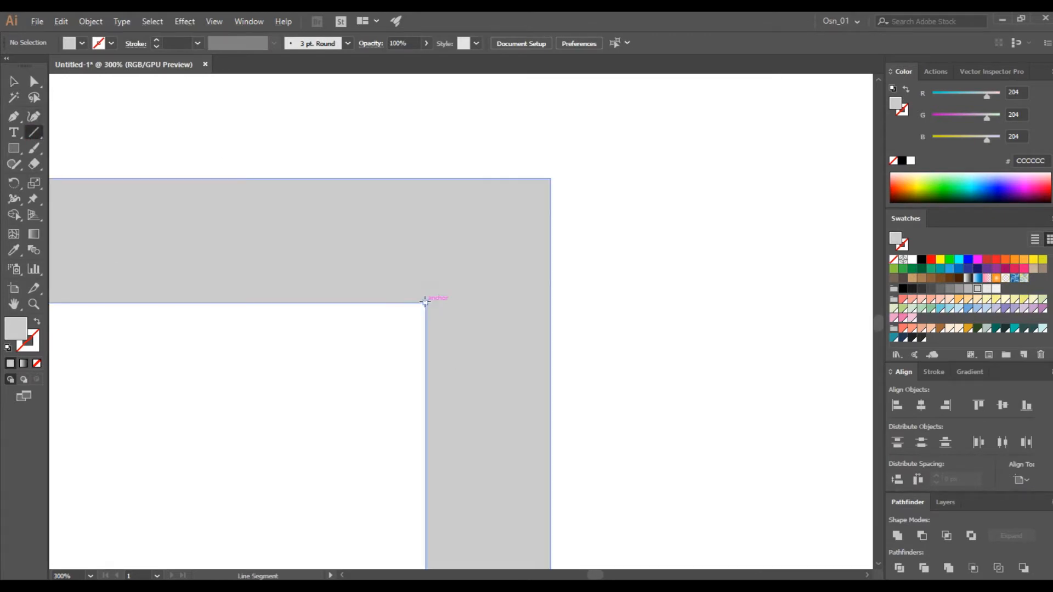
drag(547, 182, 550, 178)
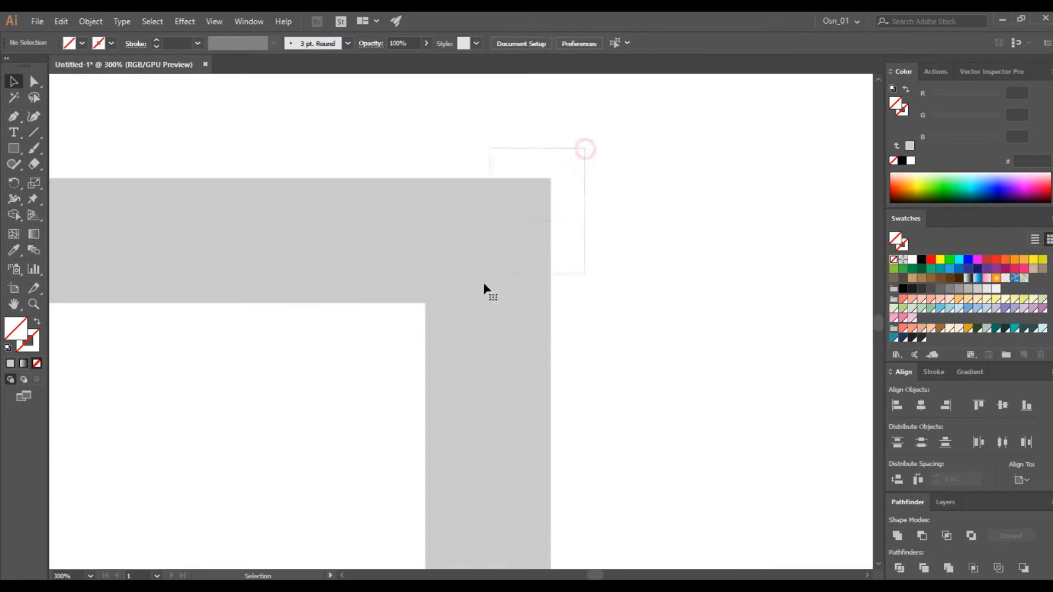
drag(483, 282, 486, 279)
Step: Draw matching diagonal lines across the frame's remaining corners, joining each inner corner to its outer one
scroll(501, 179, down, 3)
scroll(478, 173, down, 6)
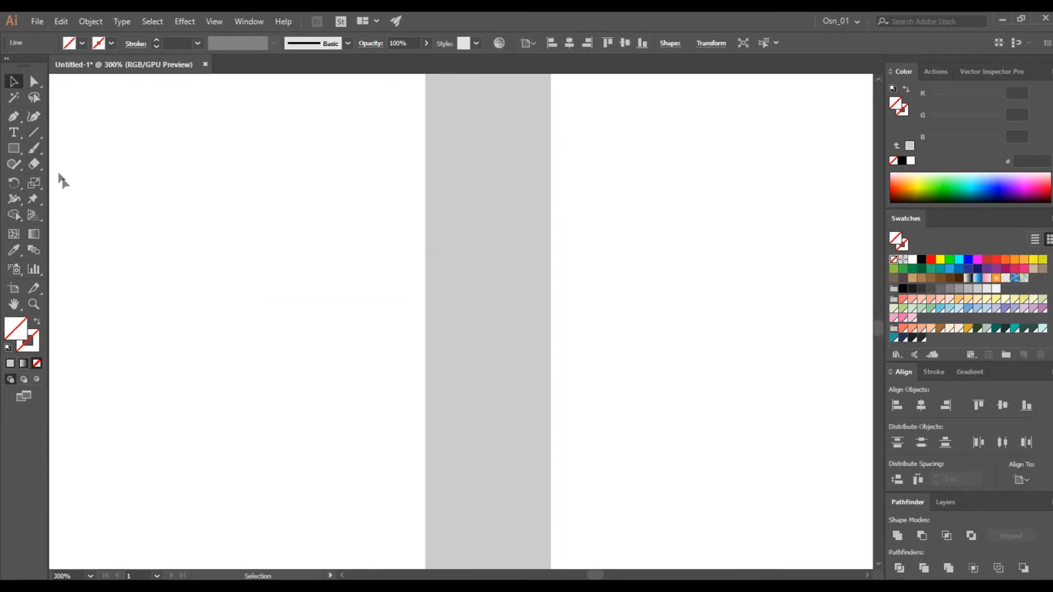
scroll(395, 364, down, 3)
drag(425, 375, 551, 499)
scroll(253, 418, left, 10)
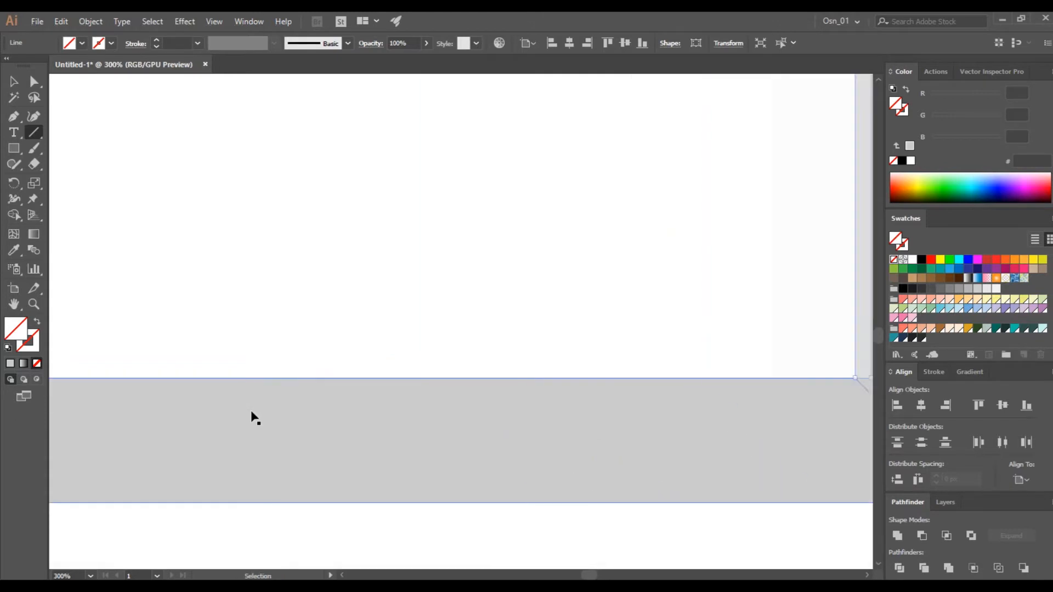
drag(351, 378, 228, 501)
scroll(306, 357, up, 8)
scroll(310, 357, up, 6)
Step: Select the frame with its corner lines and split it into four sides with the Divide pathfinder
drag(352, 353, 696, 508)
click(13, 82)
scroll(318, 305, down, 5)
click(899, 568)
Step: Enter the frame's group and pull its right and top sides away from the rest
click(615, 399)
click(499, 367)
click(571, 384)
click(500, 355)
double_click(500, 356)
drag(500, 355, 532, 362)
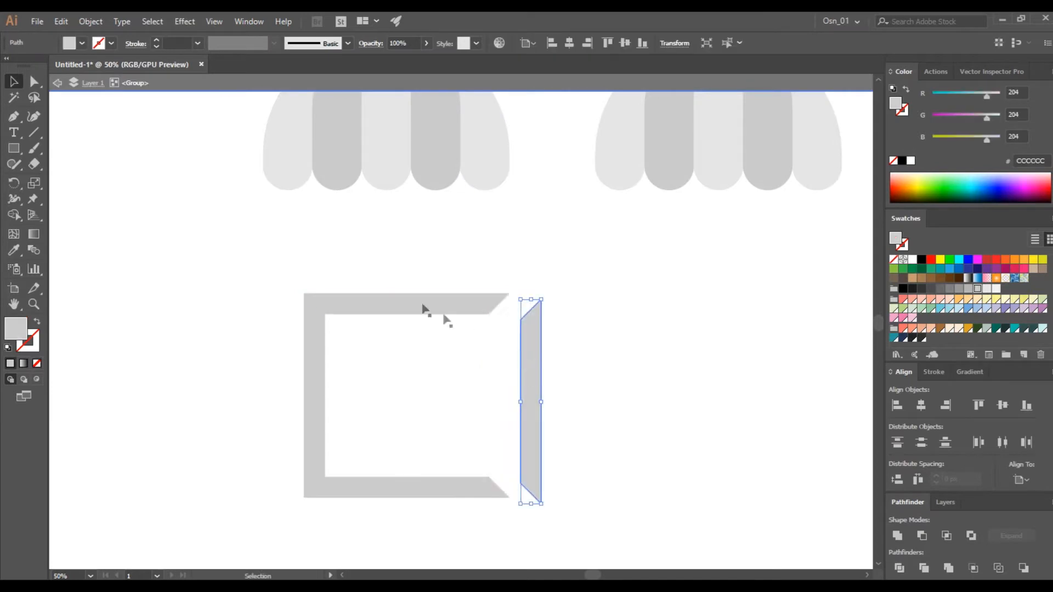
drag(442, 305, 441, 277)
drag(483, 326, 527, 323)
click(555, 357)
Step: Undo the moves of the frame's sides and fill its left and right sides with gray B3B3B3
key(ctrl+z)
key(ctrl+z)
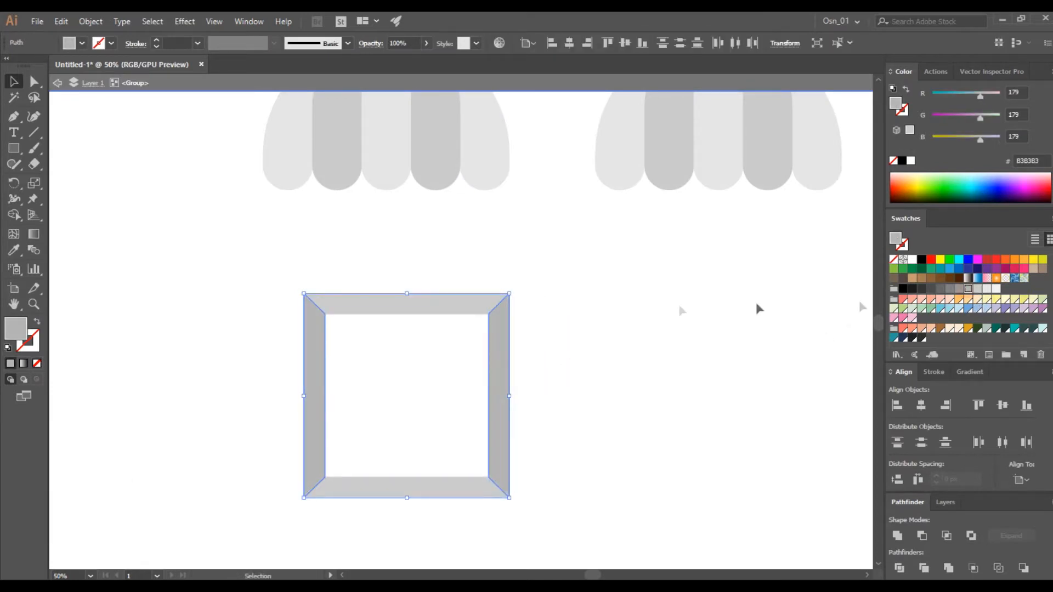
double_click(568, 387)
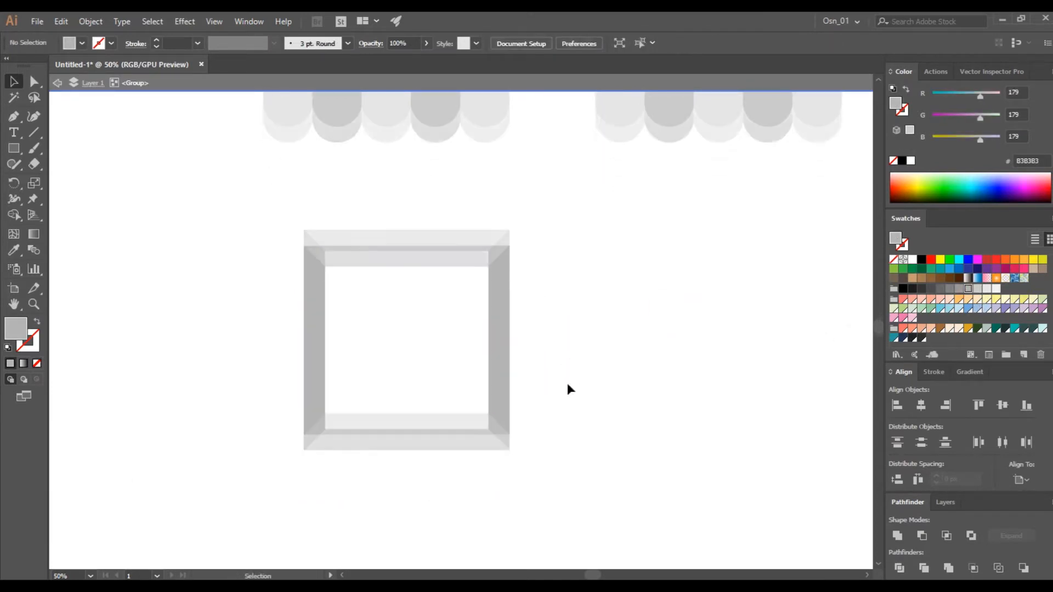
Step: Draw a thin gray B3B3B3 bar below the frame, as wide as the frame's opening and centred on it
scroll(629, 393, down, 3)
scroll(274, 226, down, 3)
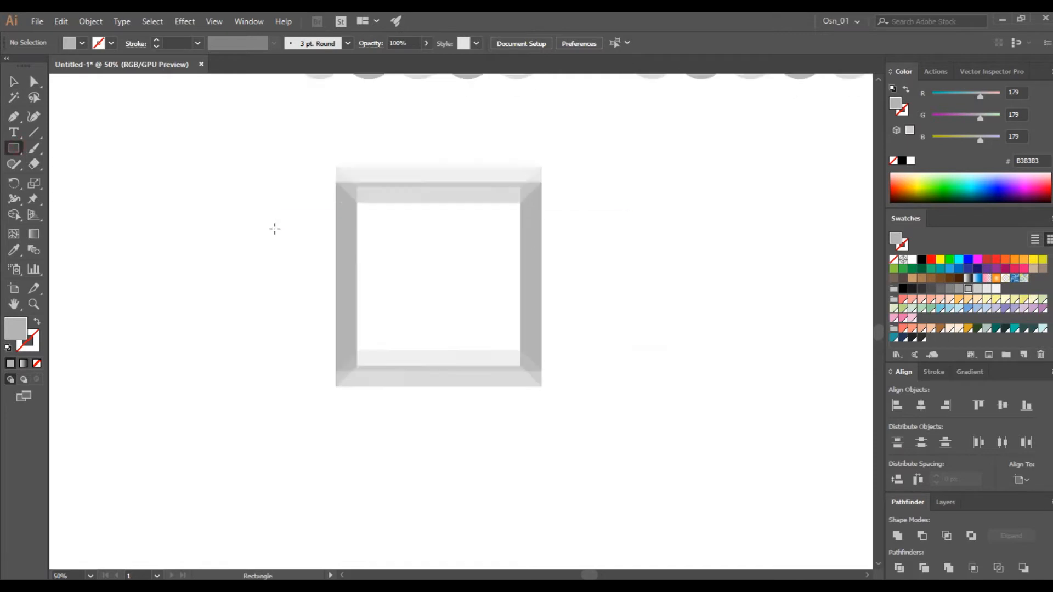
drag(515, 376, 521, 377)
key(v)
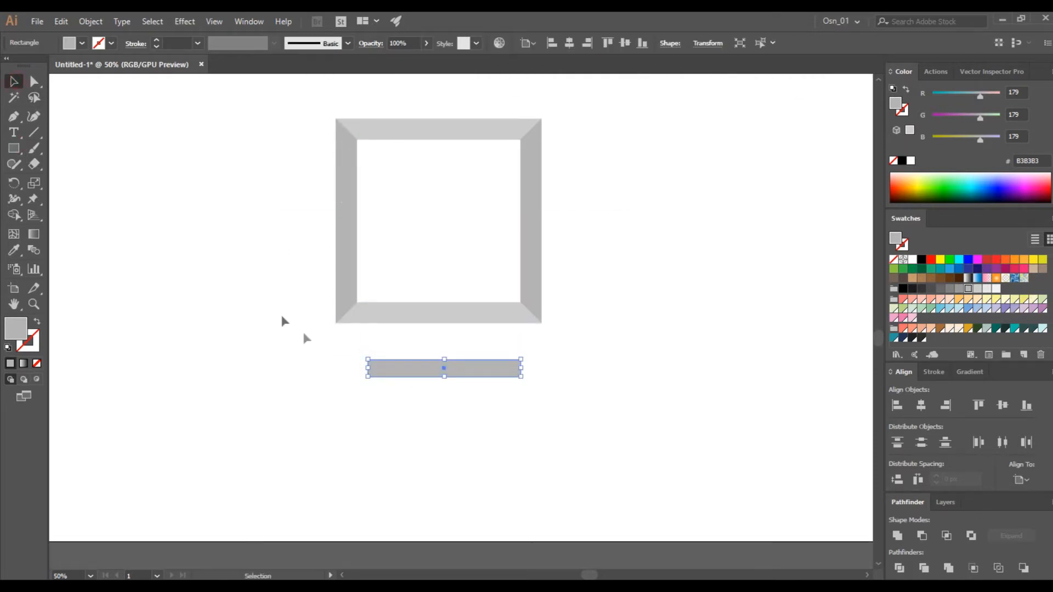
scroll(367, 370, up, 2)
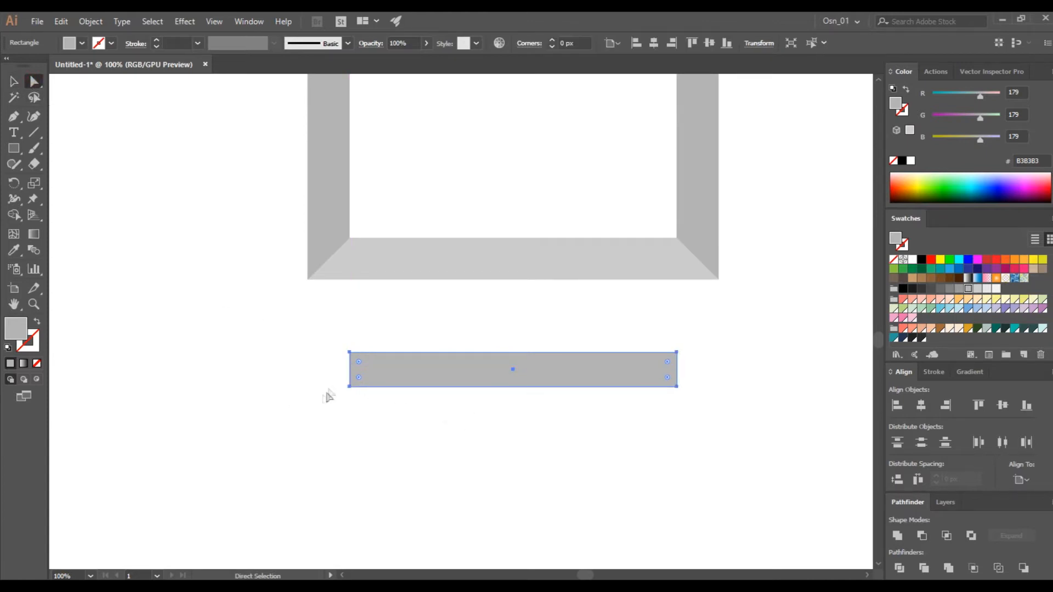
Step: Fully round the bar's two lower corners and attach the bar to the frame's bottom edge
drag(735, 410, 735, 410)
drag(668, 378, 614, 299)
click(15, 88)
click(415, 443)
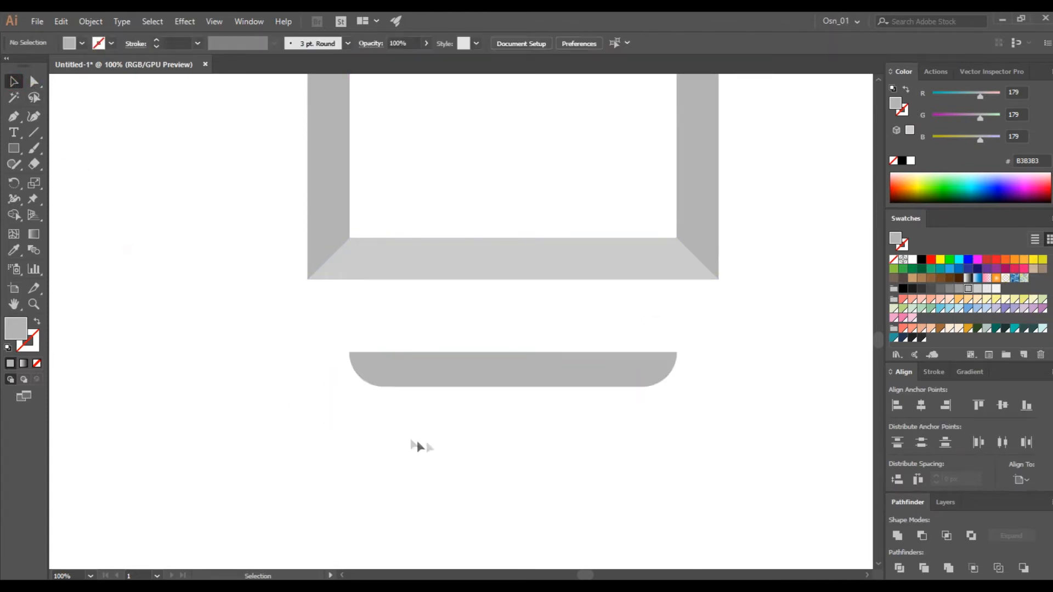
scroll(447, 428, down, 4)
scroll(468, 380, up, 4)
drag(496, 421, 511, 350)
Step: Duplicate the rounded bar straight below the frame and rotate the copy upside down
scroll(535, 283, down, 3)
drag(537, 263, 560, 414)
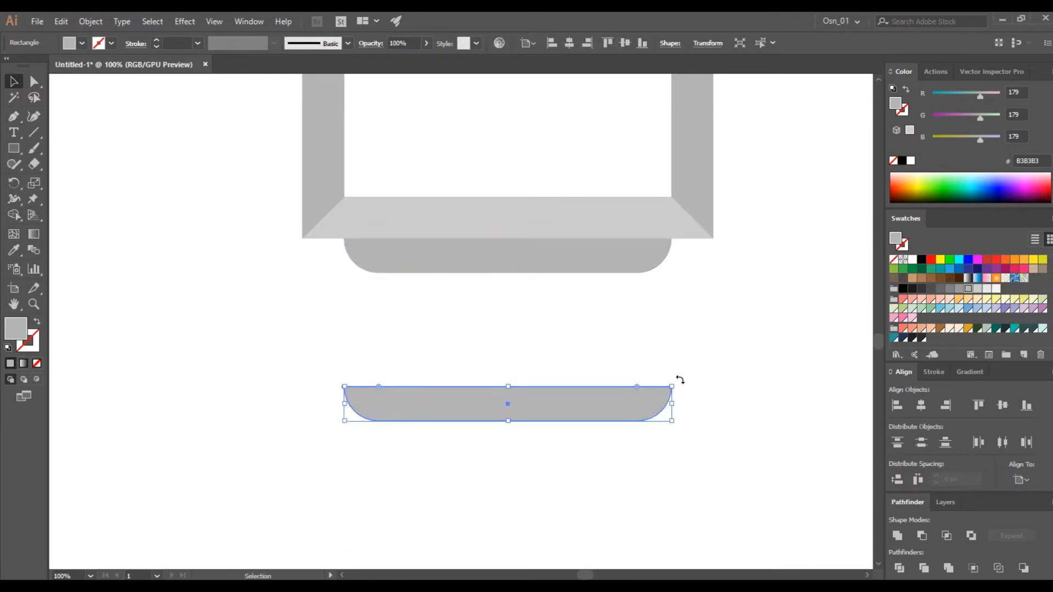
drag(677, 379, 339, 427)
Step: Lower the flipped bar as a base and stack a smaller centred copy on it, filled with gray 999999
drag(568, 399, 501, 465)
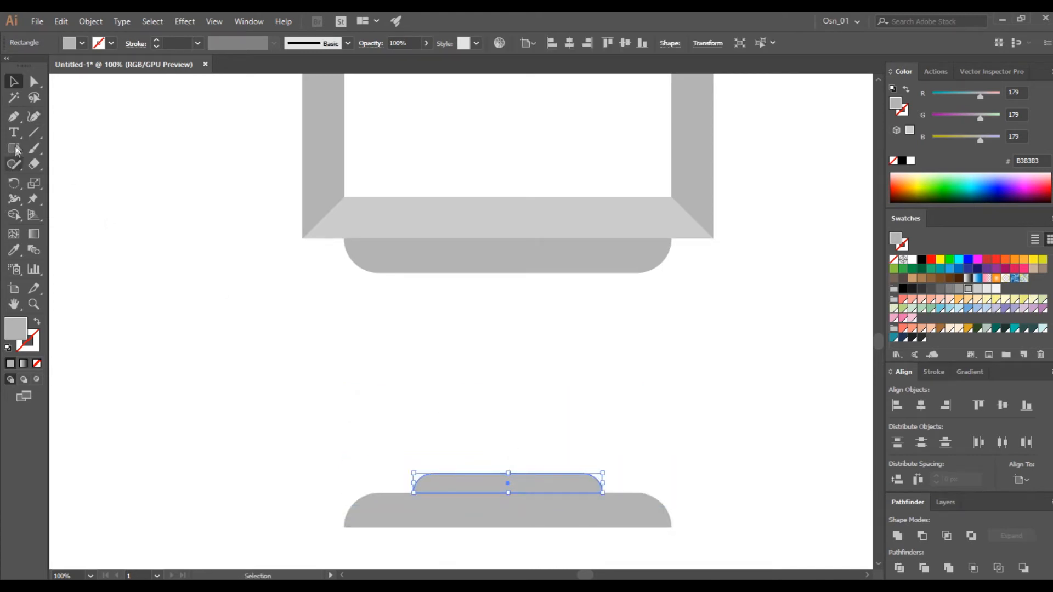
click(959, 289)
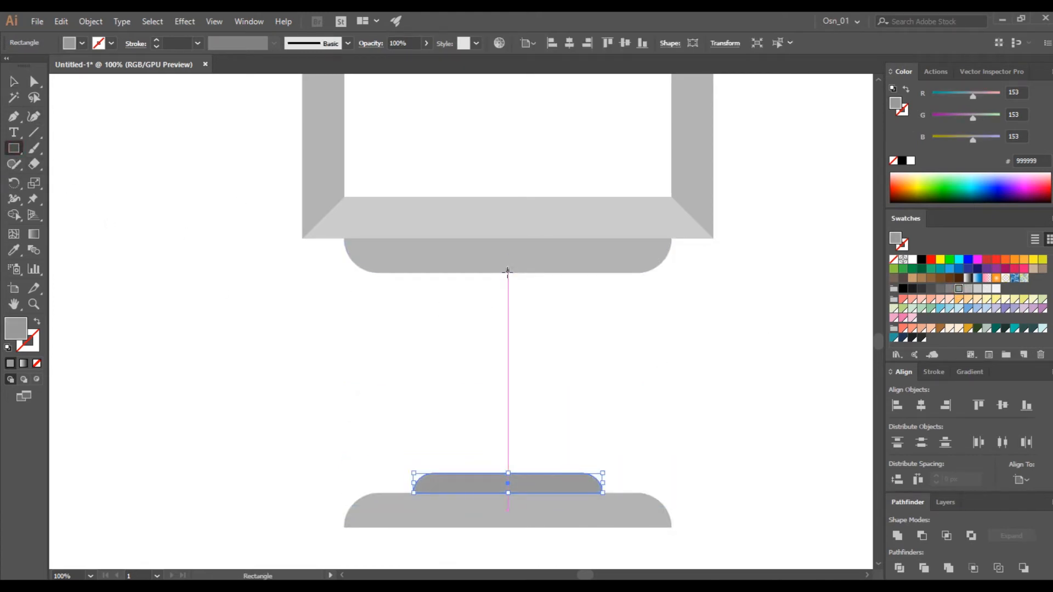
Step: Draw a narrow upright rectangle from the upper bar's centre to the base and place a copy against its left side
drag(508, 272, 526, 472)
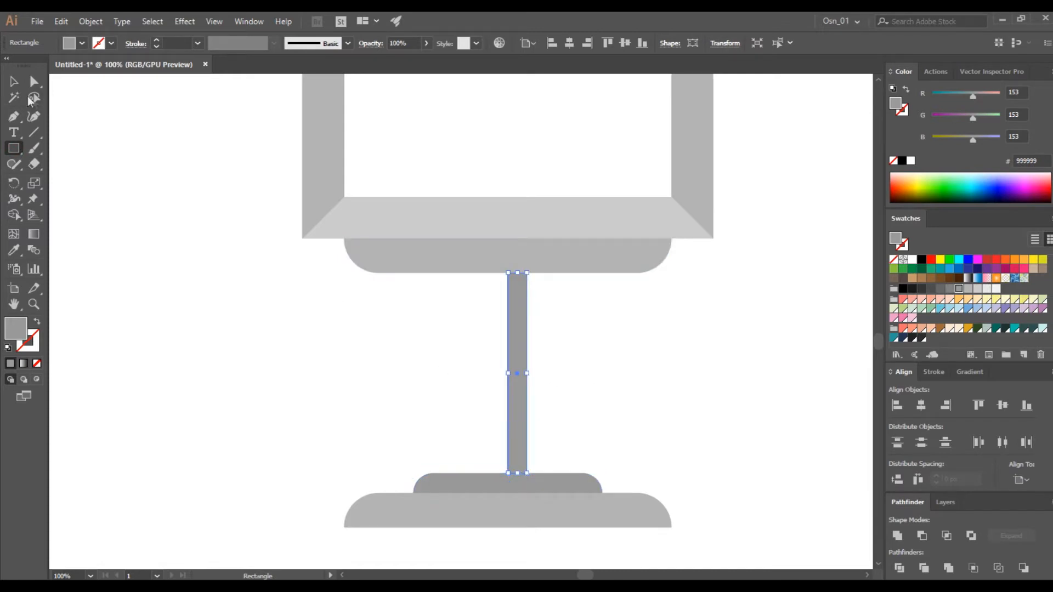
key(v)
click(263, 278)
drag(515, 417, 497, 418)
click(570, 412)
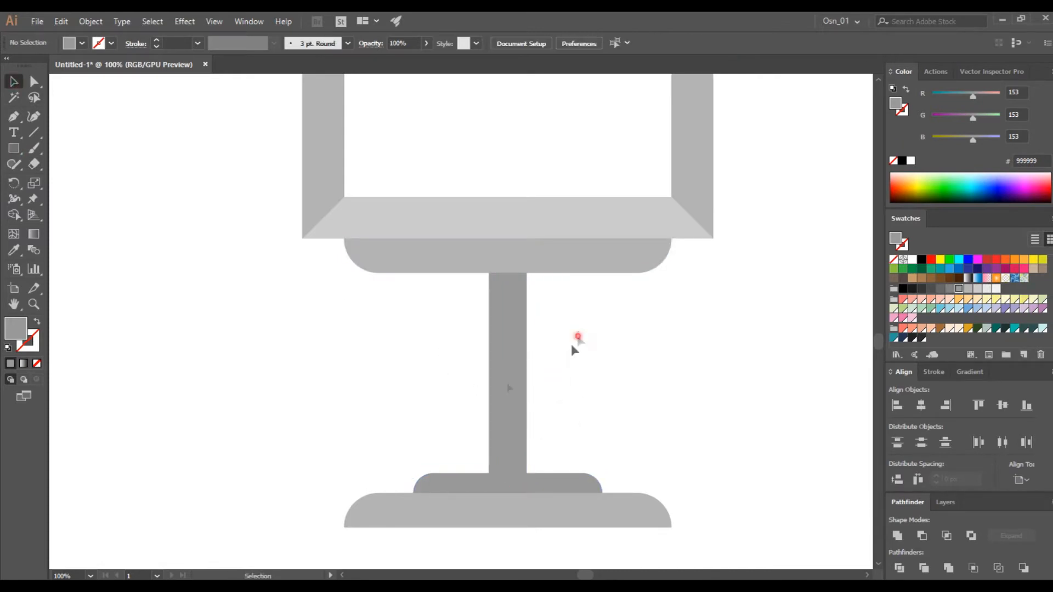
Step: Fill the stem's right half with gray 808080 and its left half with darker gray 666666
drag(578, 334, 496, 364)
click(949, 289)
click(620, 351)
click(497, 347)
click(940, 289)
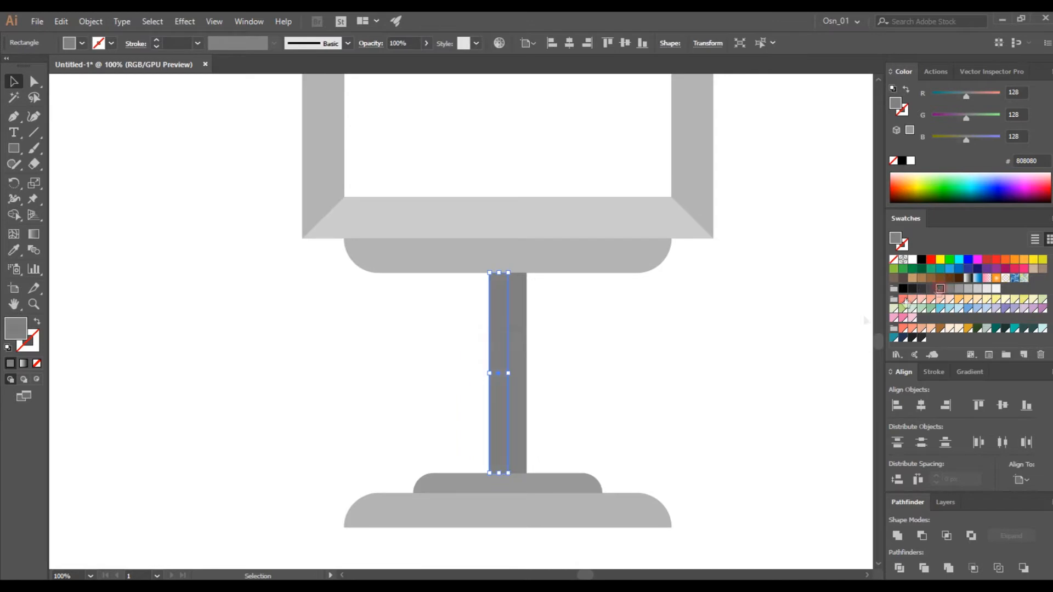
click(649, 369)
Step: Select the frame, bars, stem and base together and group them into one stand
scroll(649, 370, down, 3)
scroll(679, 375, up, 3)
scroll(672, 375, right, 8)
drag(571, 228, 387, 487)
drag(499, 470, 636, 466)
key(ctrl+g)
Step: Duplicate the grouped stand sideways to form an evenly spaced row of three
scroll(549, 472, right, 4)
drag(469, 466, 681, 463)
click(593, 515)
Step: Select the two lamps and centre them above the row of three stands
scroll(574, 395, up, 3)
click(361, 191)
shift+click(510, 204)
click(552, 276)
drag(409, 276, 513, 252)
click(591, 299)
click(402, 169)
shift+click(575, 204)
click(570, 366)
Step: Draw a square of about 492 px that exactly fills the opening of the leftmost stand's frame
scroll(579, 368, down, 3)
scroll(582, 371, up, 2)
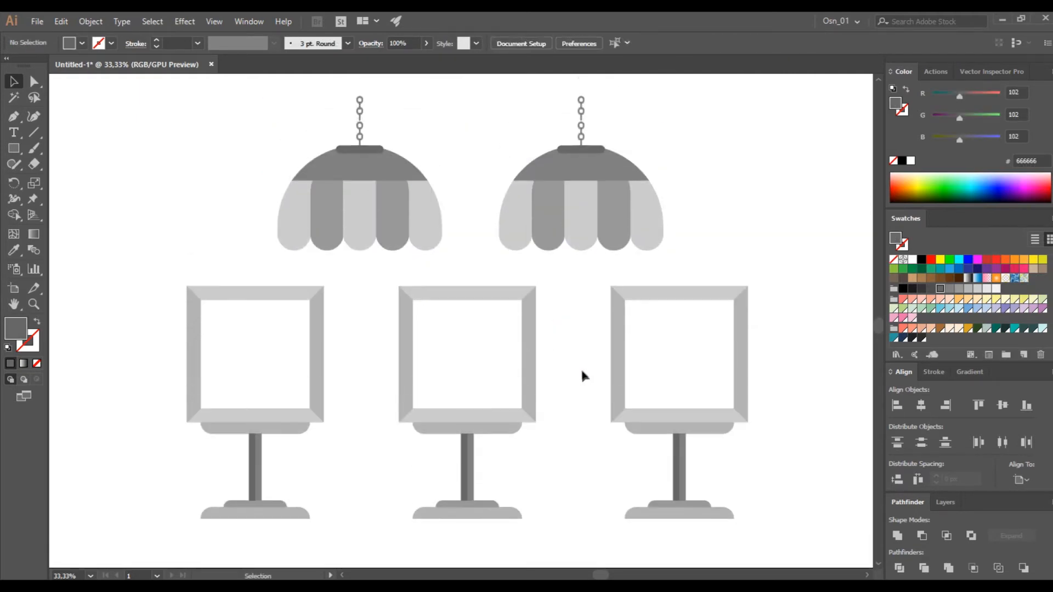
scroll(179, 306, up, 3)
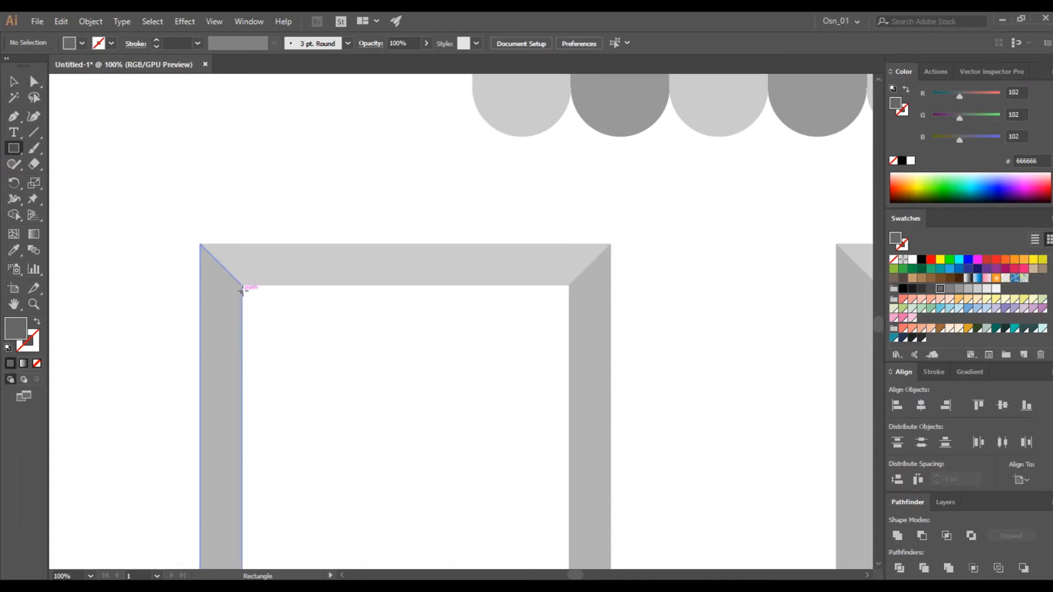
scroll(245, 211, up, 3)
mouse_move(242, 205)
mouse_down()
mouse_move(537, 521)
mouse_move(568, 531)
mouse_up()
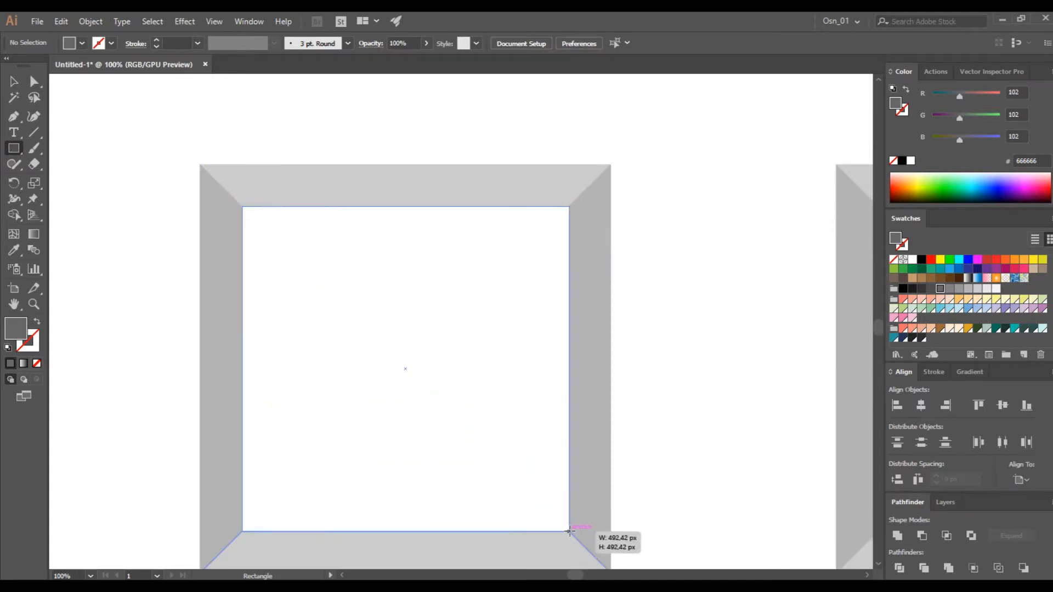
Step: Fill the new square with the beige of the FAEBD7 palette sample using the Eyedropper
key(ctrl+minus)
key(ctrl+minus)
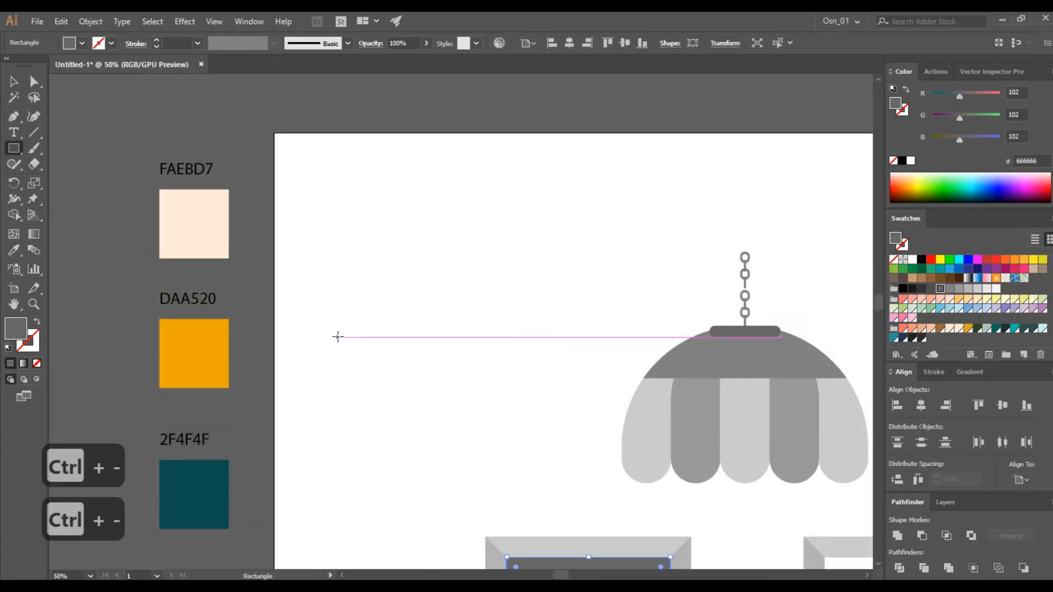
key(i)
click(193, 224)
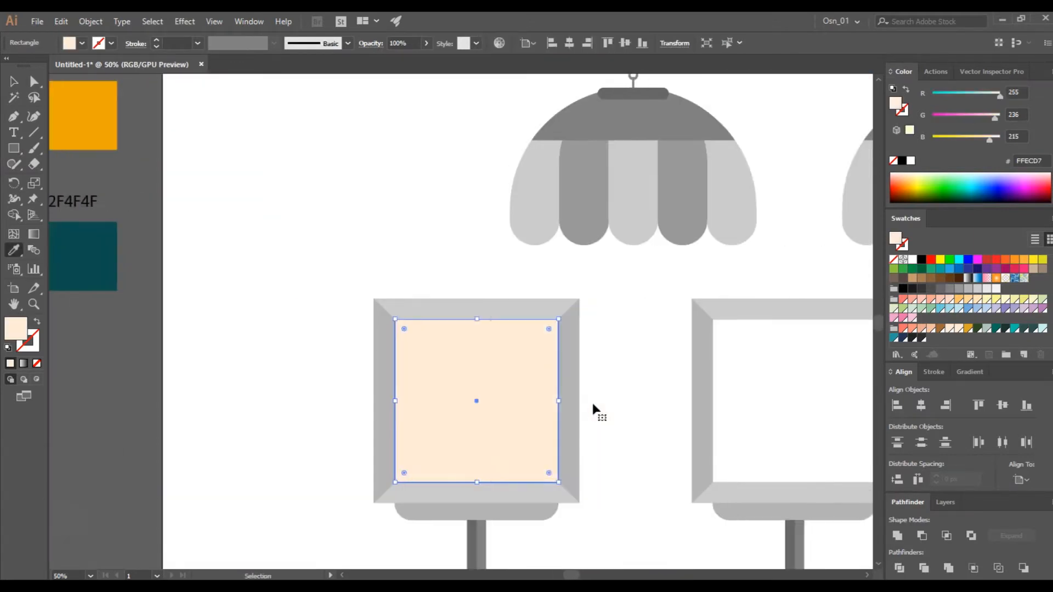
Step: Duplicate the beige square into the frame openings of the middle and rightmost stands
scroll(592, 406, left, 5)
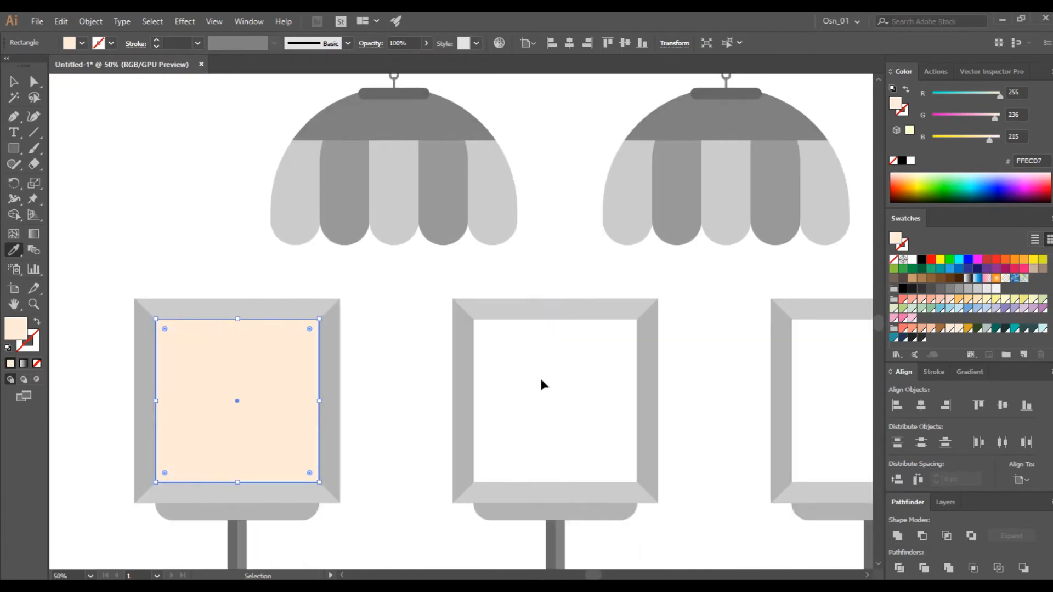
click(14, 82)
click(376, 376)
scroll(390, 409, right, 2)
drag(141, 427, 690, 442)
scroll(460, 442, right, 2)
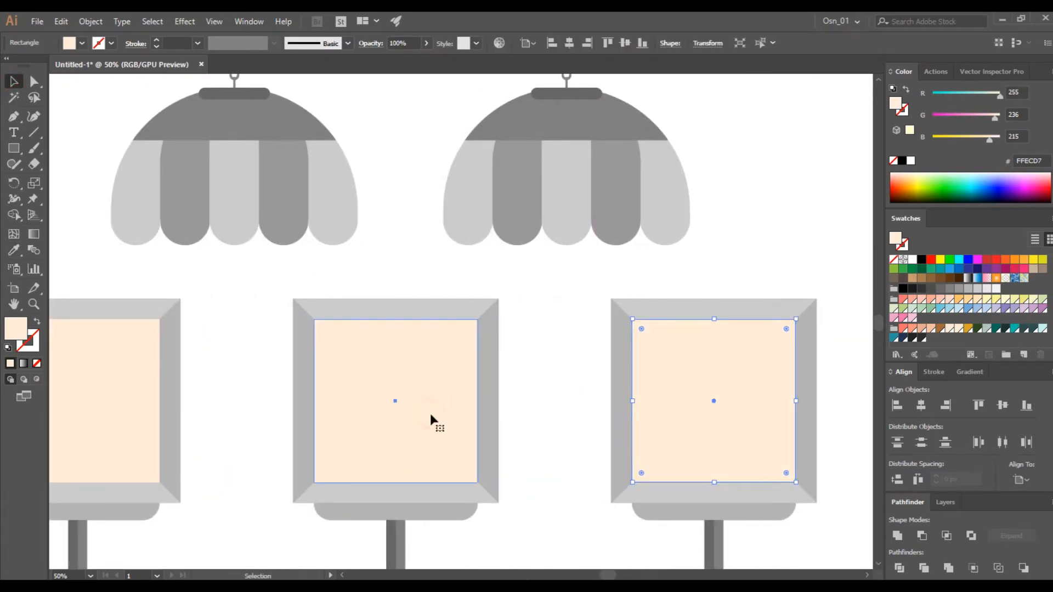
Step: Fill the middle stand's square with the orange of the DAA520 palette sample using the Eyedropper
key(ctrl+minus)
scroll(387, 387, up, 4)
scroll(367, 392, down, 2)
drag(83, 203, 349, 285)
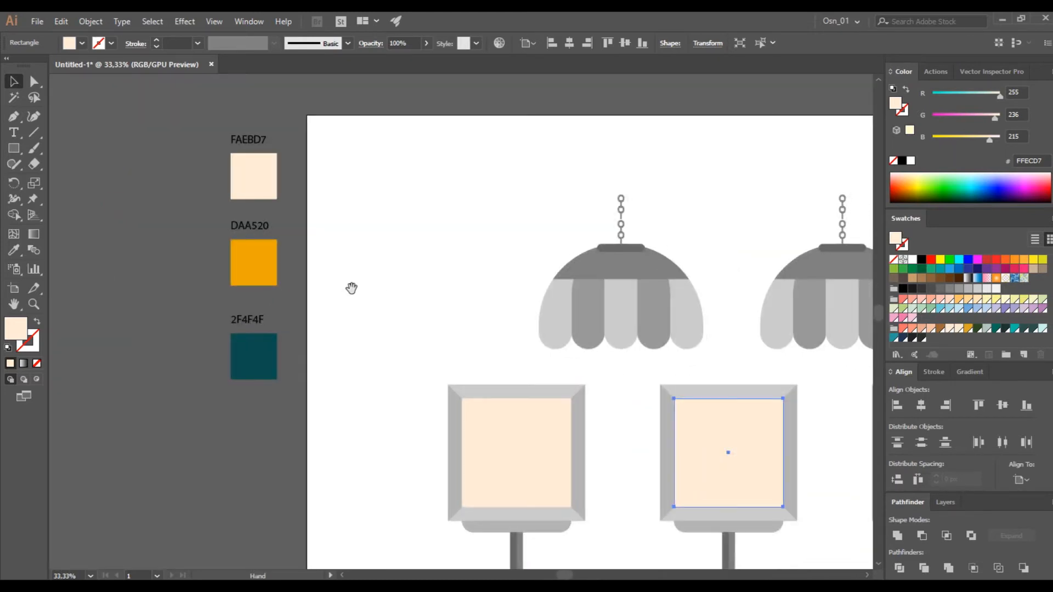
key(i)
click(266, 265)
Step: Fill the rightmost stand's square with the teal of the 2F4F4F palette sample, then deselect it
drag(742, 381, 556, 325)
ctrl+click(737, 374)
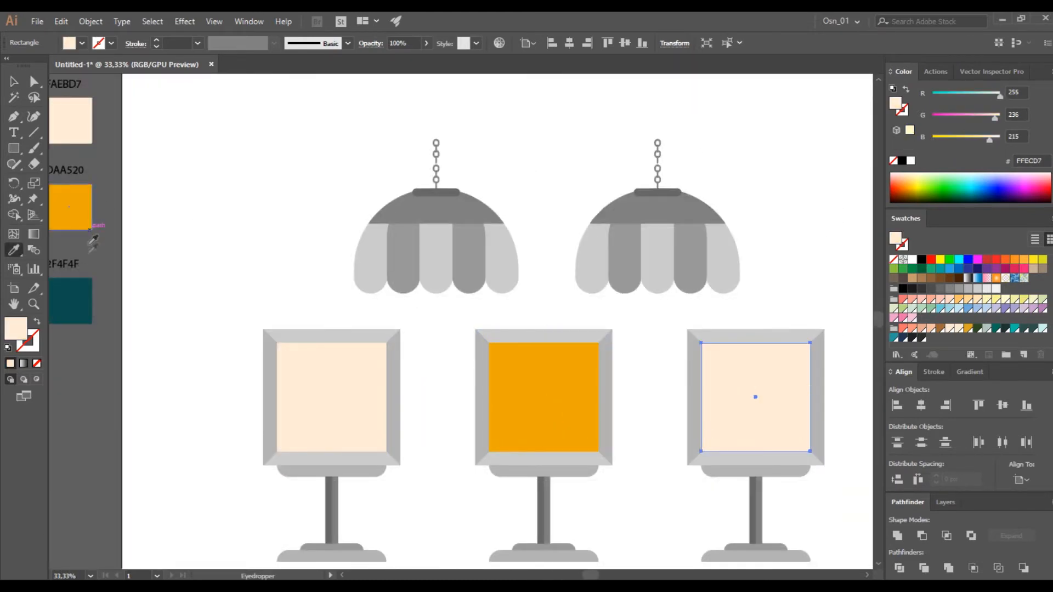
click(70, 300)
key(v)
click(179, 207)
scroll(446, 324, down, 2)
scroll(436, 328, right, 1)
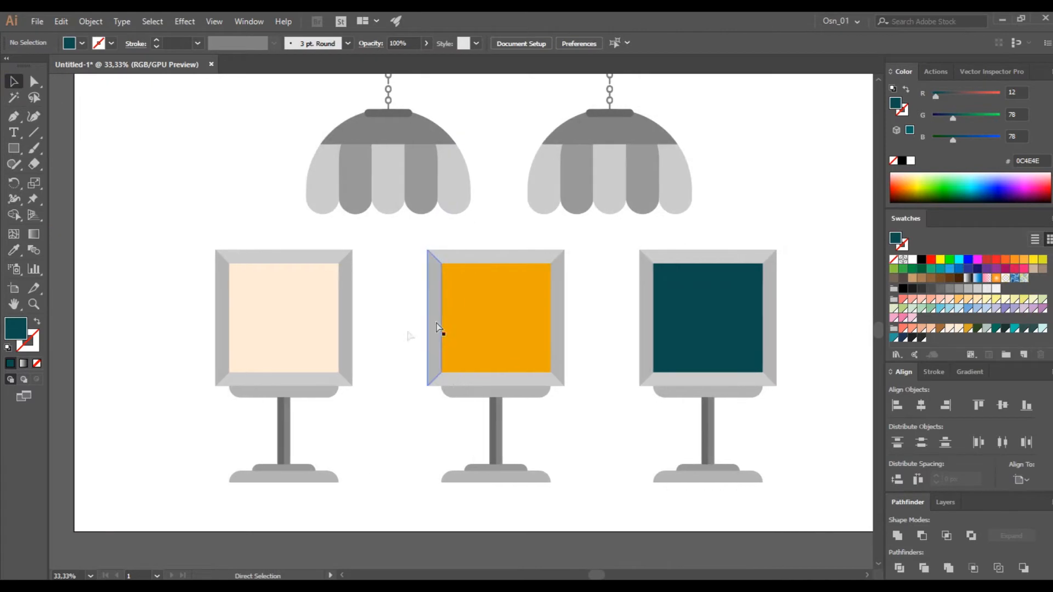
Step: Duplicate the three hex-code labels of the palette sideways onto the artboard's upper-left area
scroll(379, 328, left, 2)
scroll(383, 336, up, 2)
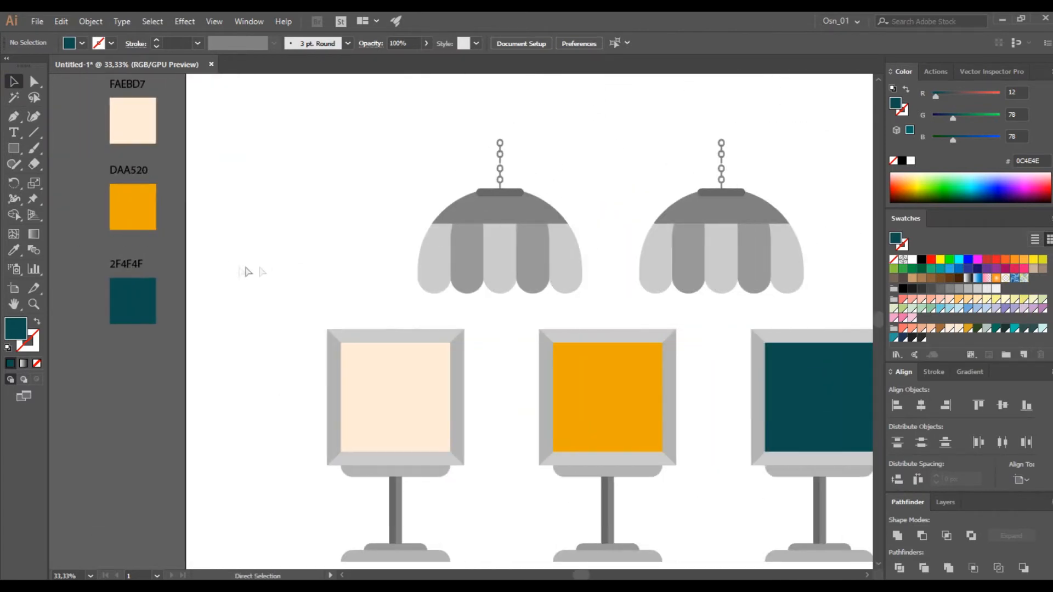
scroll(263, 271, up, 1)
scroll(230, 272, right, 1)
click(102, 300)
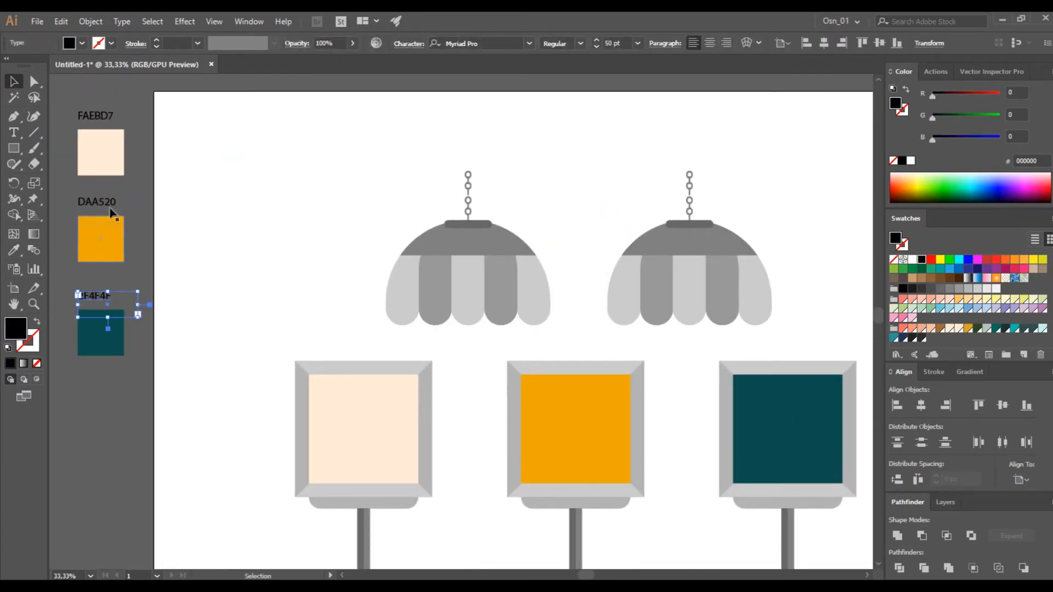
drag(99, 121, 213, 122)
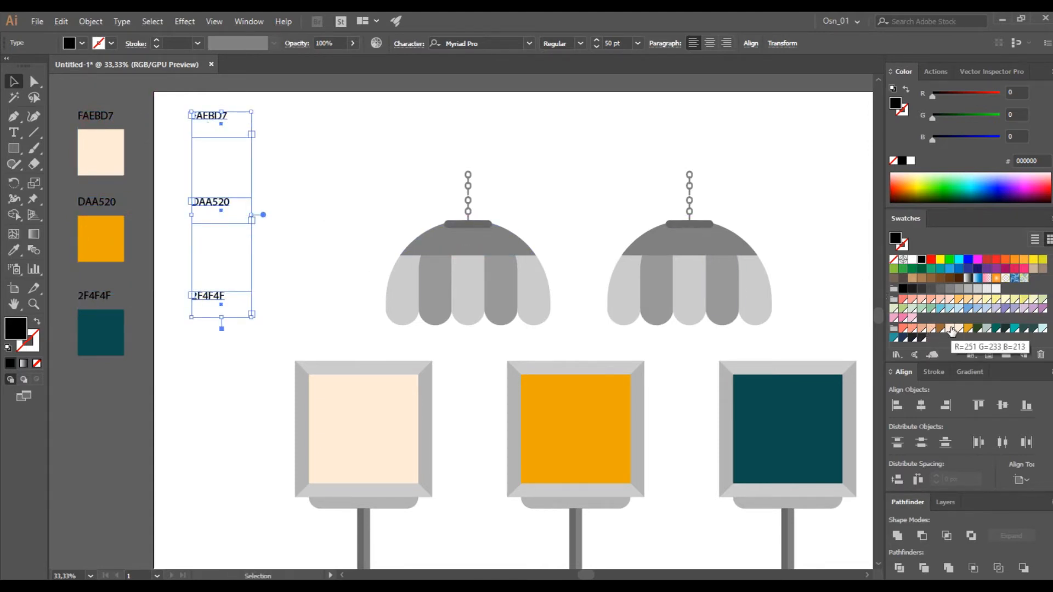
Step: Colour the copied hex-code labels with the salmon swatch R=255 G=110 B=105 and convert them to outlines
click(904, 328)
right_click(221, 209)
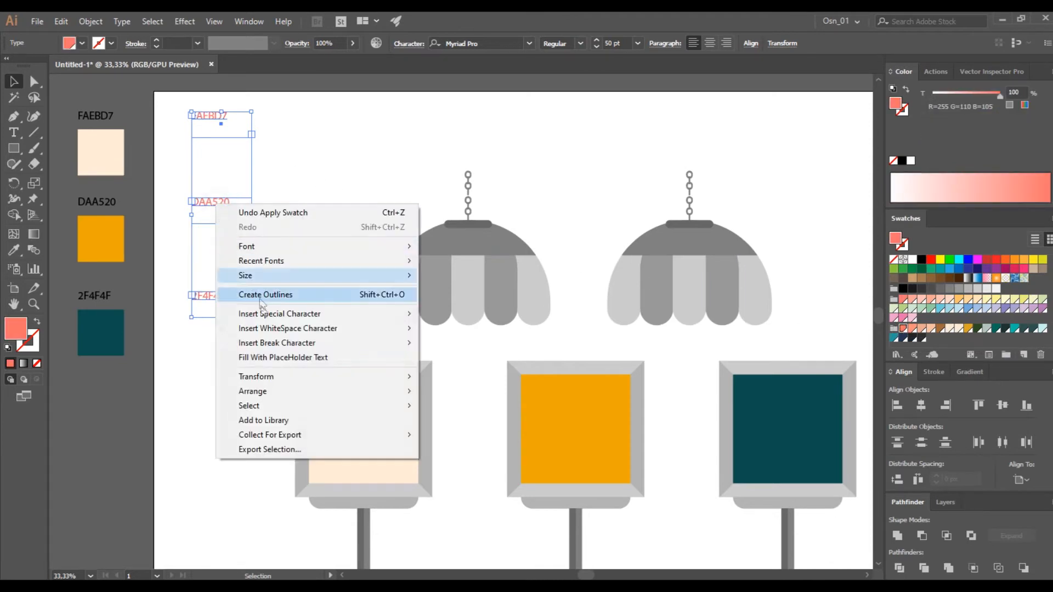
click(246, 292)
Step: Enlarge the outlined labels and place 2F4F4F and DAA520 low on the teal and orange squares, stacked in front of them
drag(244, 305, 485, 464)
click(308, 277)
drag(230, 463, 794, 477)
drag(244, 283, 594, 472)
key(ctrl+shift+bracketright)
click(684, 421)
click(770, 435)
key(ctrl+shift+bracketleft)
Step: Place the FAEBD7 label low on the beige square and send that square to the back
drag(226, 125, 366, 467)
key(ctrl+shift+bracketleft)
scroll(393, 400, down, 2)
click(386, 394)
key(ctrl+shift+bracketleft)
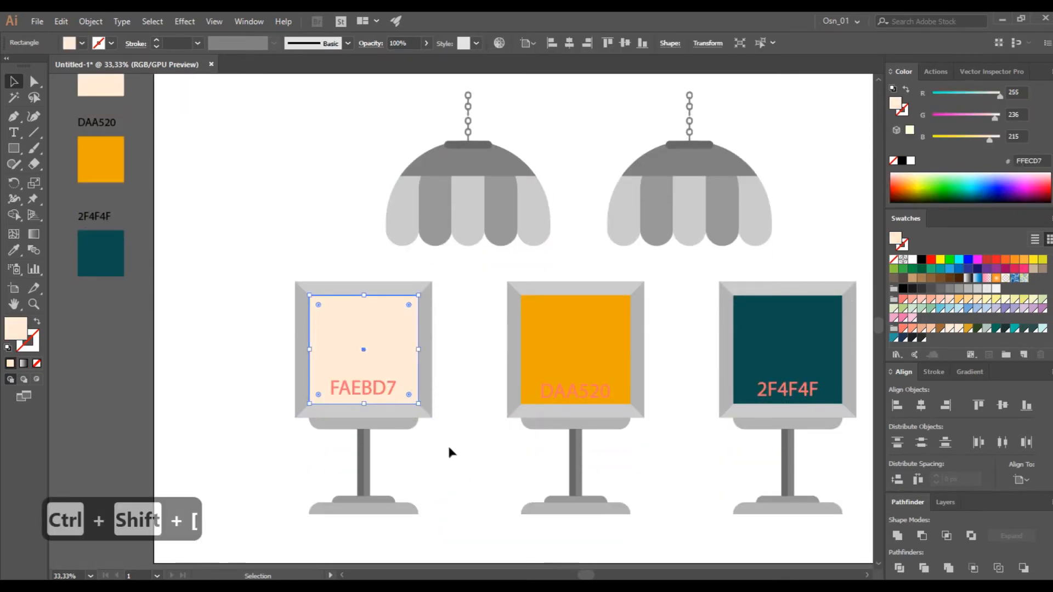
click(446, 447)
scroll(460, 453, right, 2)
scroll(441, 446, up, 1)
scroll(433, 435, down, 2)
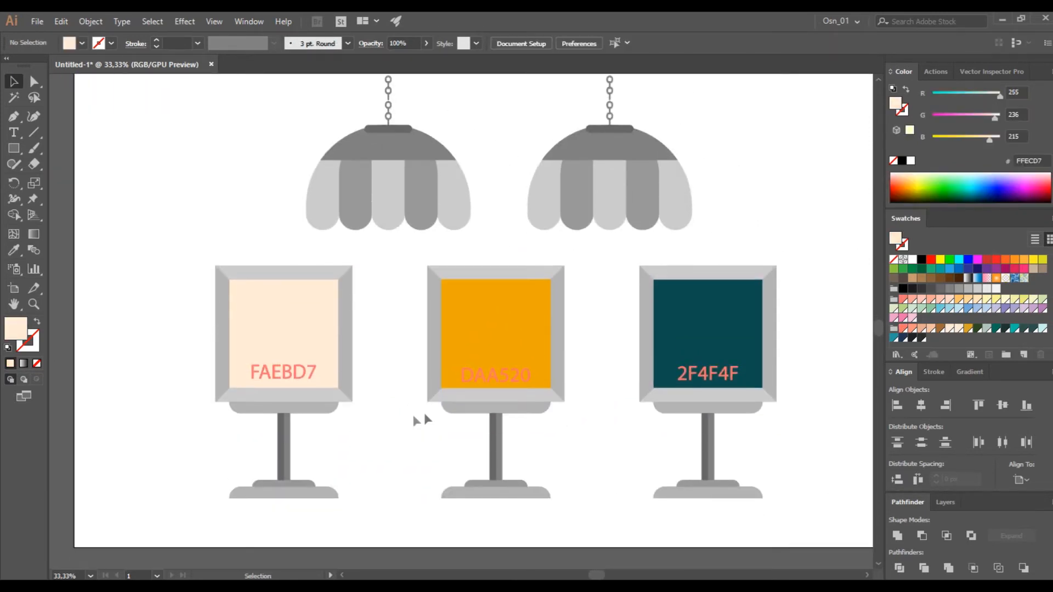
Step: Draw a wide beige rectangle on the leftmost stand and move it down over the pole as a name plate
click(17, 150)
scroll(400, 430, down, 2)
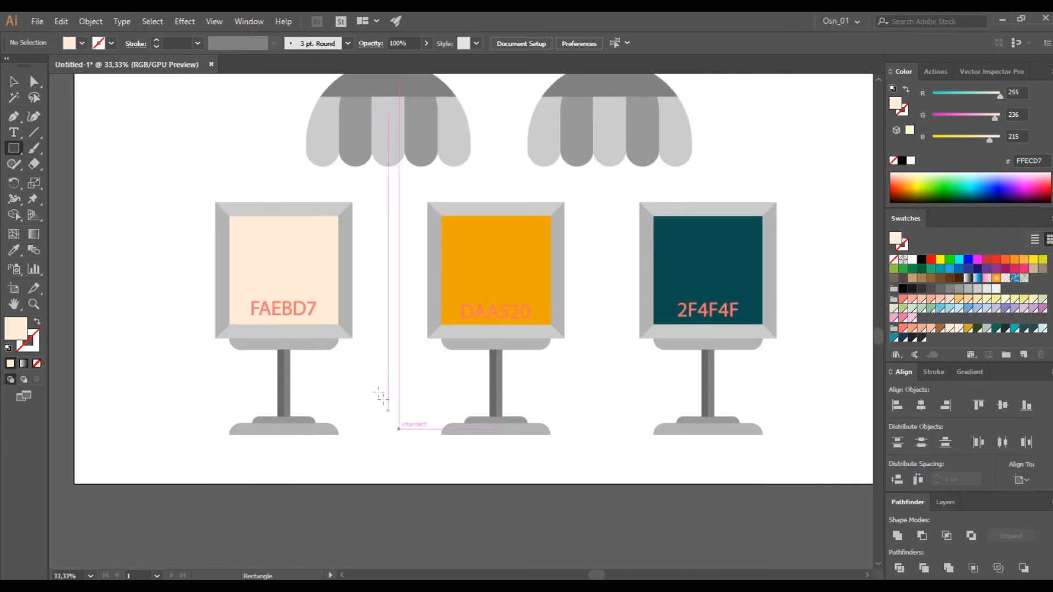
drag(316, 292, 321, 286)
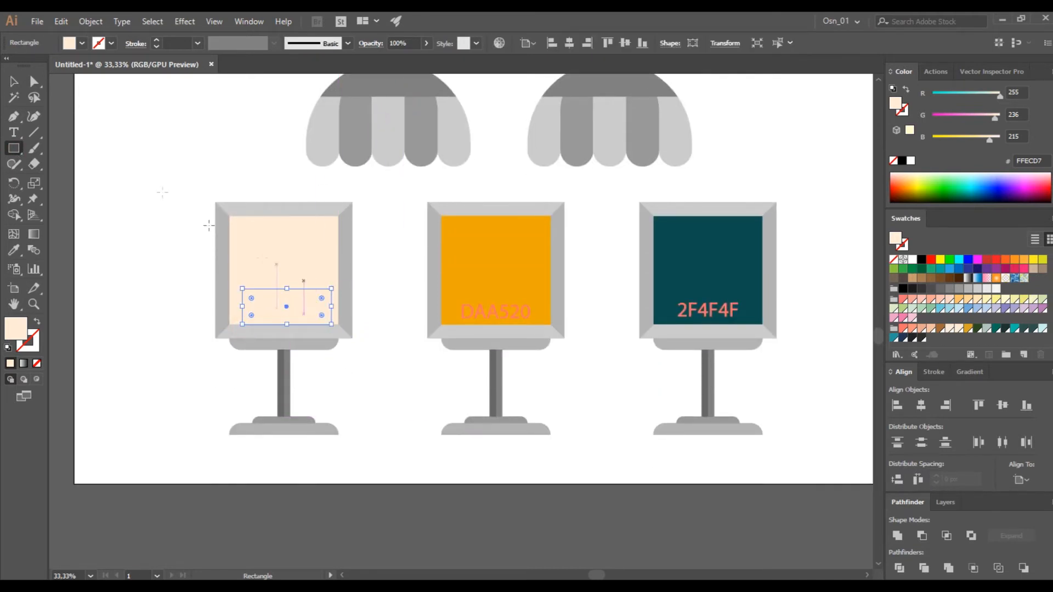
click(14, 81)
drag(253, 309, 251, 373)
key(ctrl+c)
key(ctrl+f)
scroll(270, 377, up, 4)
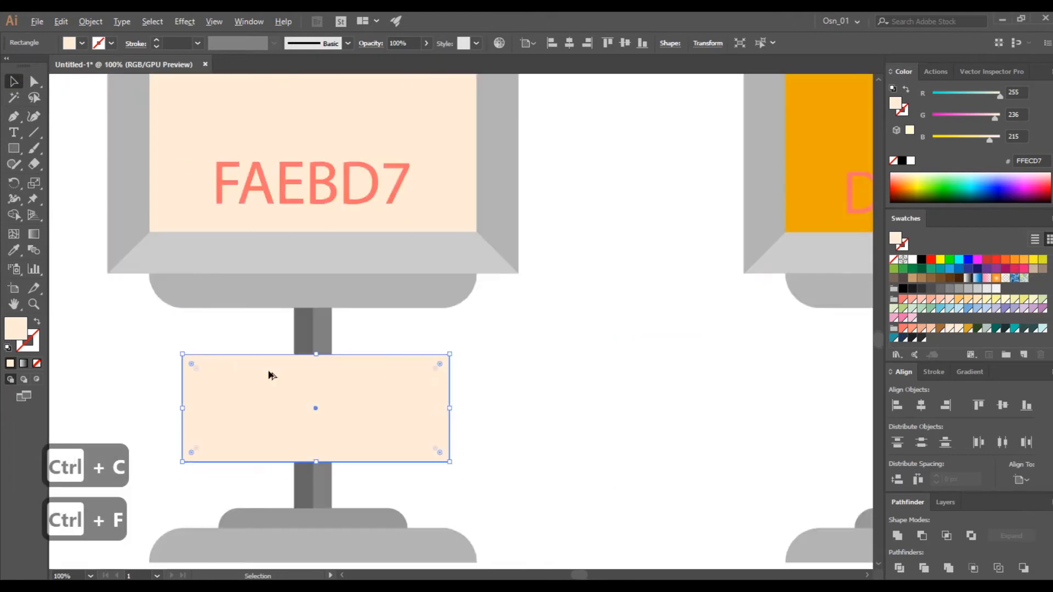
drag(537, 347, 512, 378)
key(ctrl+z)
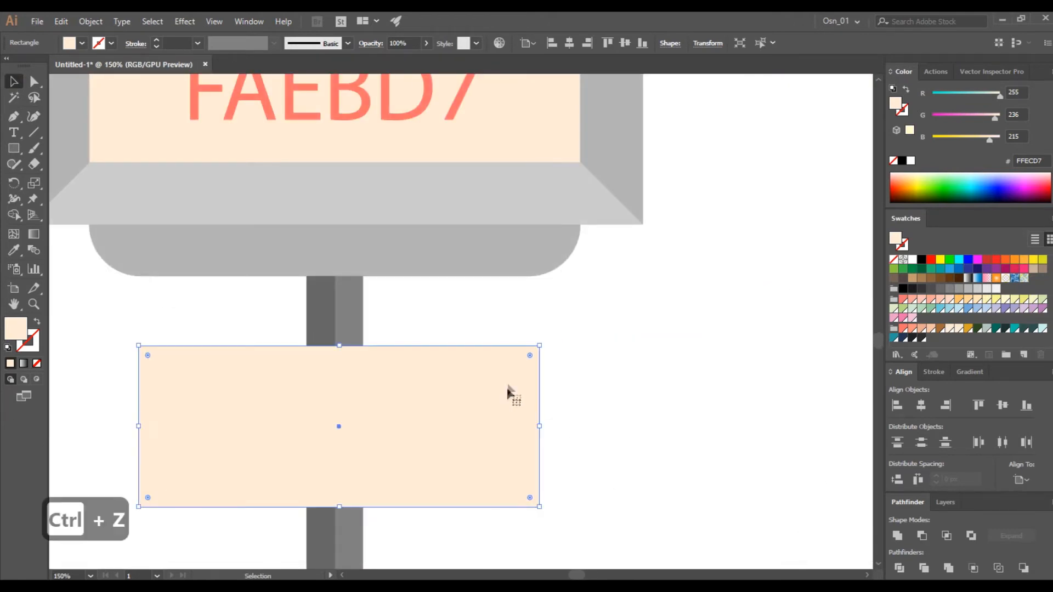
Step: Create an inner rectangle inside the name plate with Offset Path at -15 px and Miter joins
click(91, 21)
mouse_move(105, 322)
click(296, 369)
click(624, 343)
click(694, 273)
text(-16)
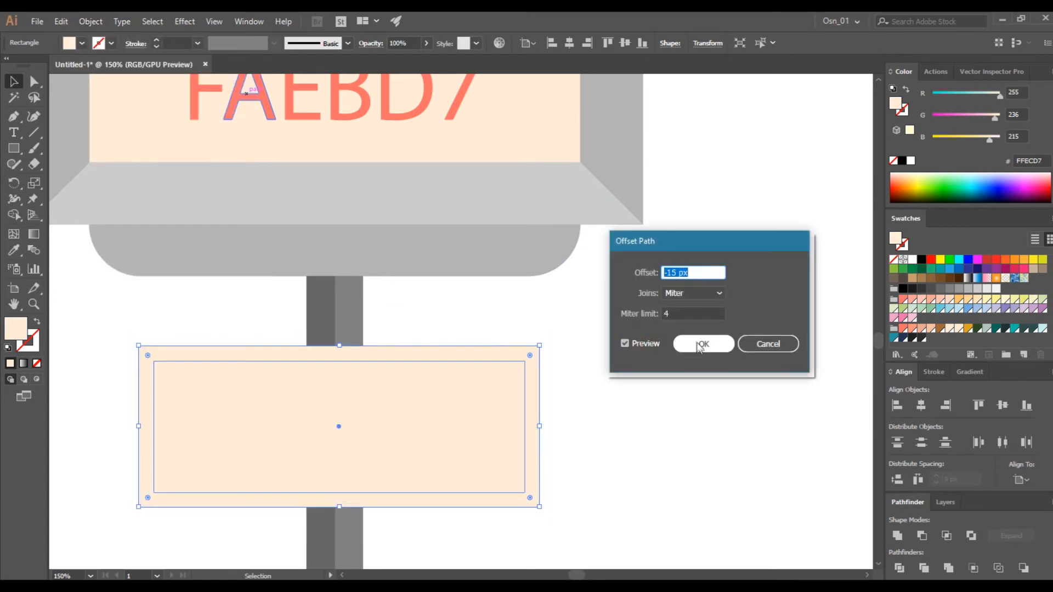
click(703, 344)
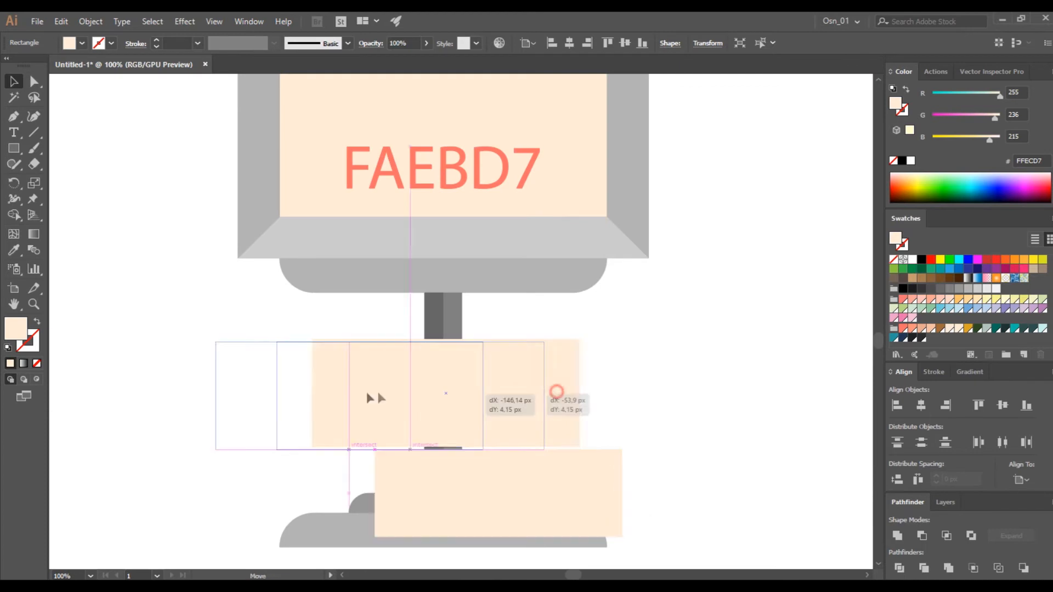
Step: Undo the test moves of the two plate rectangles and fill the inner one with a peach swatch
key(ctrl+z)
key(ctrl+z)
click(653, 418)
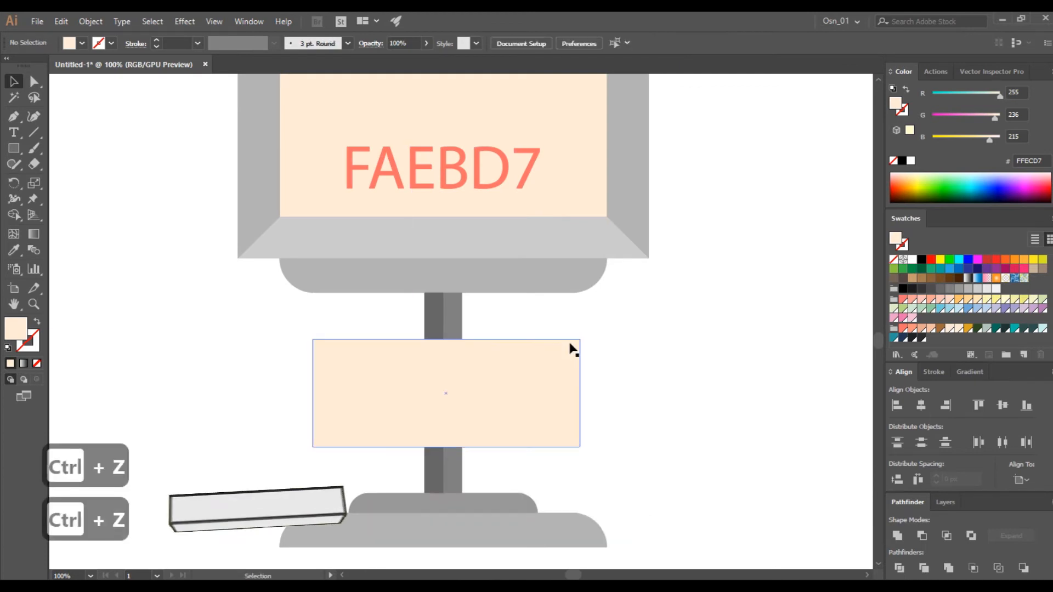
click(566, 395)
click(921, 328)
Step: Select both plate rectangles and duplicate them onto the poles of the middle and rightmost stands
click(573, 393)
shift+click(561, 415)
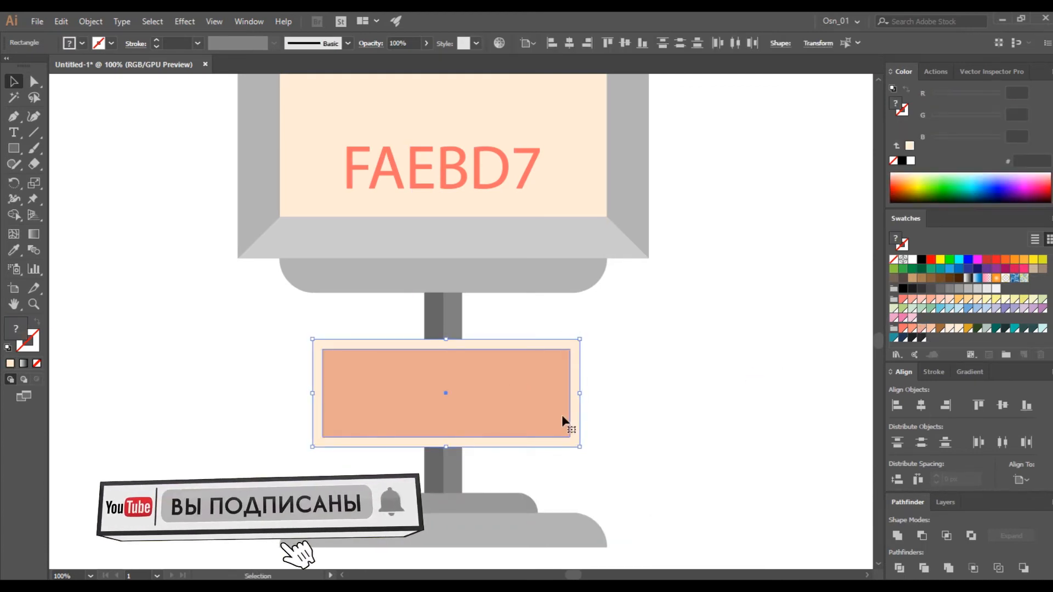
scroll(561, 417, down, 2)
scroll(550, 417, right, 6)
drag(264, 400, 581, 427)
scroll(540, 411, right, 5)
scroll(430, 393, down, 1)
drag(426, 392, 747, 393)
click(559, 425)
scroll(521, 334, down, 1)
drag(482, 344, 792, 344)
click(560, 369)
scroll(561, 368, down, 1)
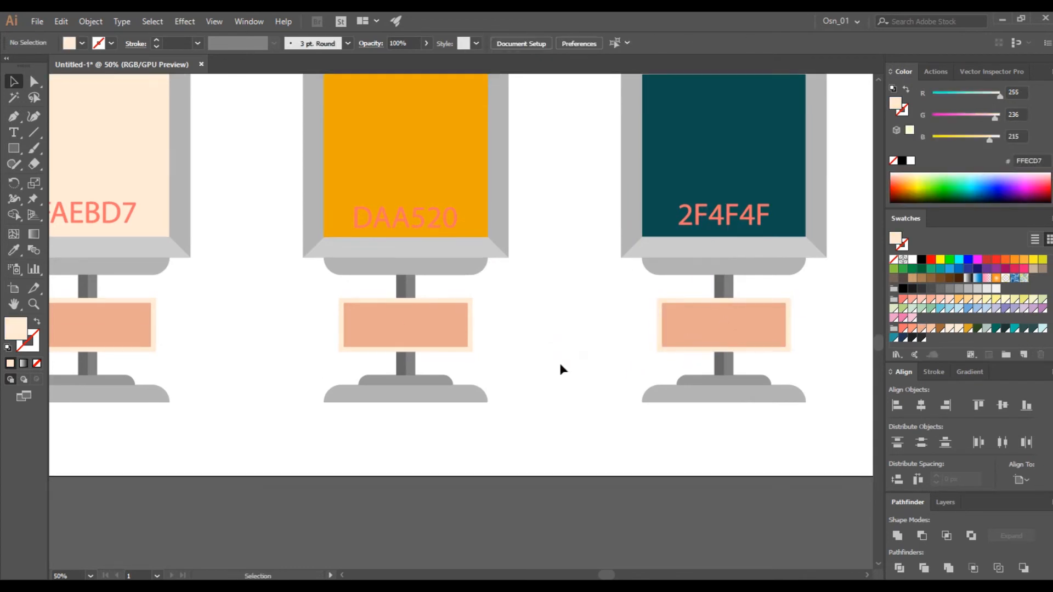
Step: Lengthen all three poles by moving their lower anchor points and the bases straight down with Direct Selection
scroll(560, 368, down, 1)
scroll(561, 368, left, 2)
key(a)
drag(866, 325, 836, 322)
key(shift+Down)
key(shift+Down)
key(shift+Down)
key(shift+Down)
key(shift+Down)
key(shift+Down)
key(shift+Down)
key(shift+Down)
key(shift+Down)
key(shift+Down)
key(shift+Down)
key(shift+Down)
key(shift+Down)
key(shift+Down)
key(shift+Down)
key(shift+Down)
key(shift+Down)
key(shift+Down)
key(shift+Down)
key(shift+Down)
key(shift+Down)
key(shift+Down)
key(shift+Down)
key(shift+Down)
key(shift+Down)
key(shift+Down)
key(shift+Down)
key(shift+Down)
key(shift+Down)
key(shift+Down)
key(shift+Down)
key(shift+Down)
key(shift+Down)
key(shift+Down)
key(shift+Down)
key(shift+Down)
key(shift+Down)
key(shift+Down)
key(shift+Down)
key(shift+Down)
click(572, 345)
Step: Select all the lamps and stands and move them up until the bases sit inside the artboard
key(ctrl+minus)
key(ctrl+minus)
scroll(519, 337, up, 4)
drag(152, 128, 562, 499)
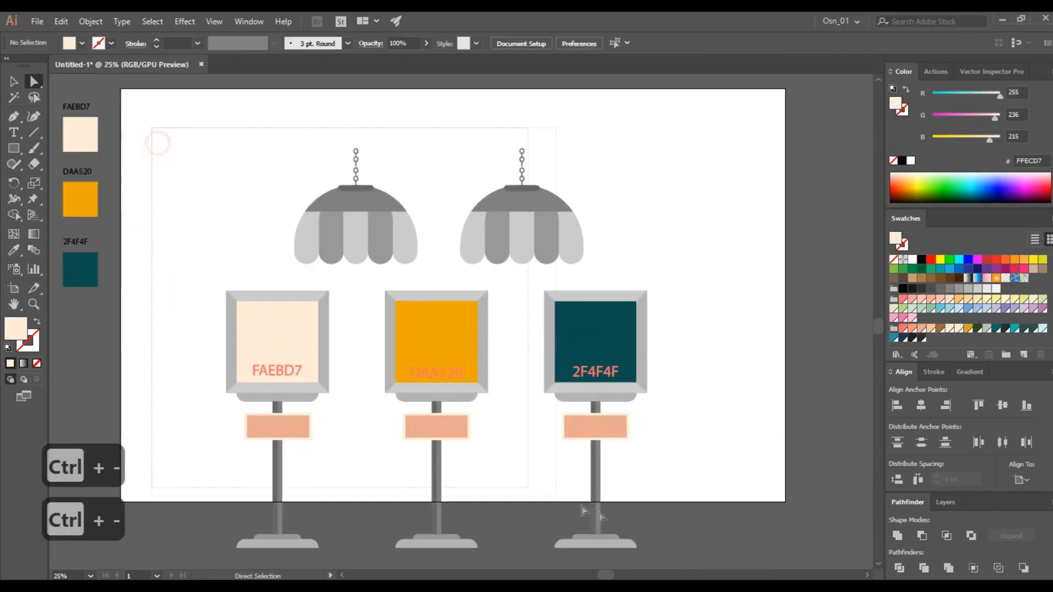
drag(477, 478, 477, 478)
key(ctrl+a)
key(shift+Up)
key(shift+Up)
key(shift+Up)
key(shift+Up)
key(shift+Up)
key(shift+Up)
key(shift+Up)
key(shift+Up)
key(shift+Up)
key(shift+Up)
key(shift+Up)
key(shift+Up)
key(shift+Up)
key(shift+Up)
key(shift+Up)
key(shift+Up)
key(shift+Up)
key(shift+Up)
key(shift+Up)
key(shift+Up)
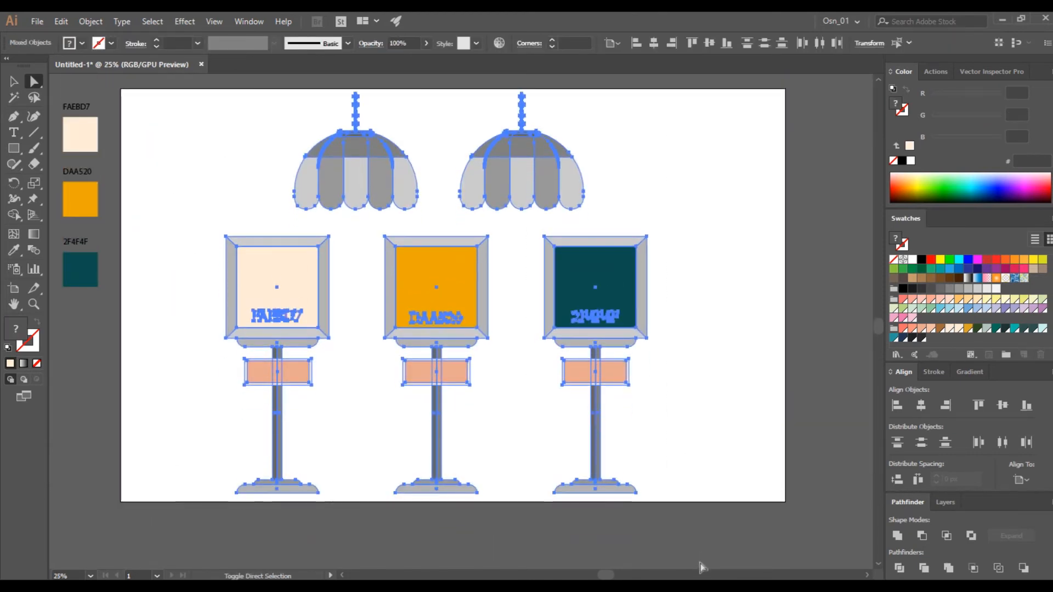
Step: Group the whole scene, centre it horizontally and vertically on the artboard, and ungroup it again
key(ctrl+g)
click(921, 404)
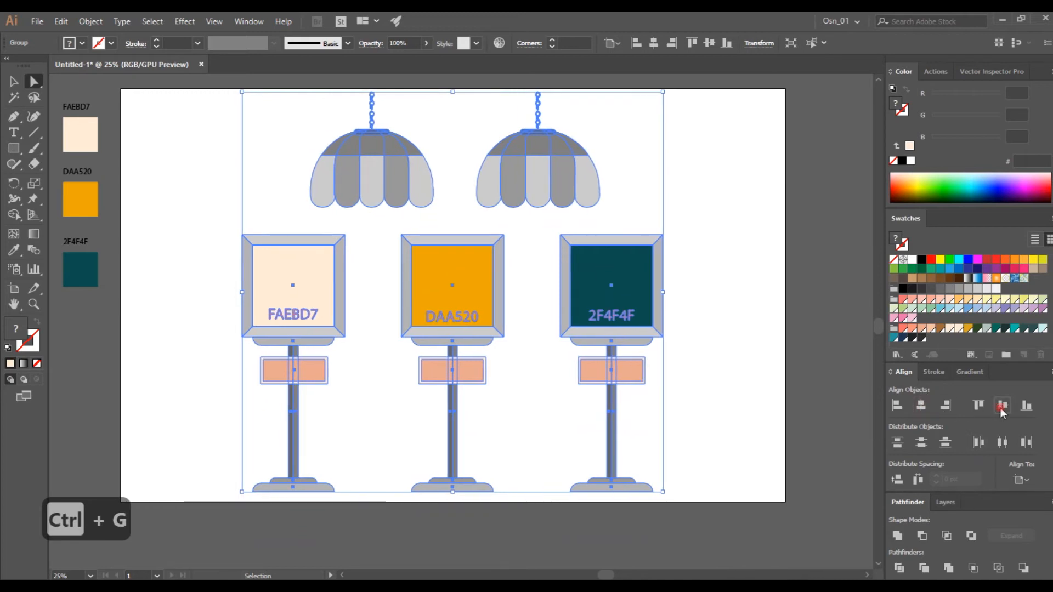
key(ctrl+shift+g)
click(735, 334)
scroll(517, 392, up, 3)
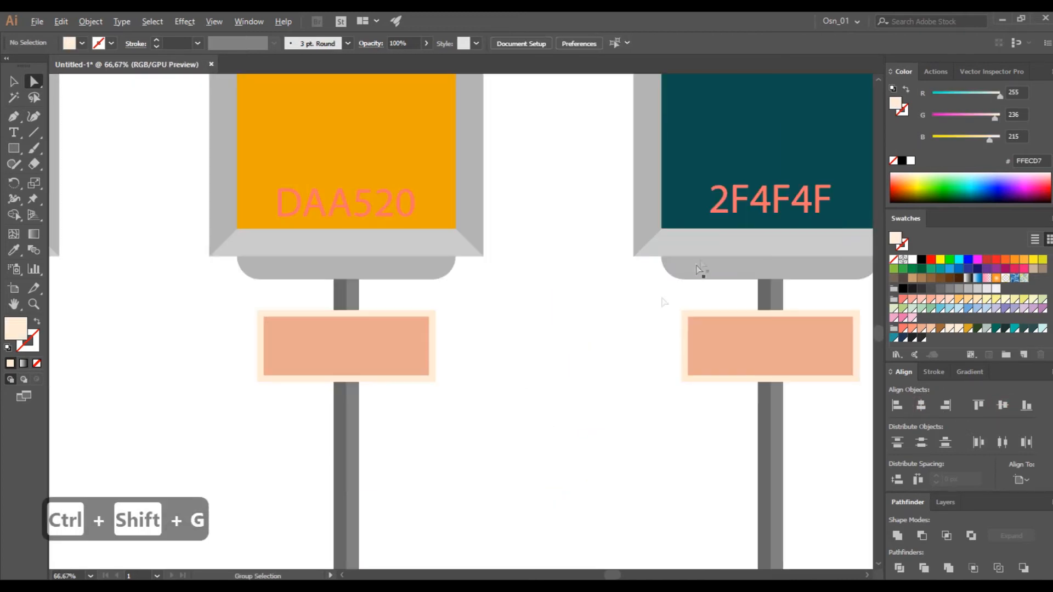
Step: Select the three hex labels, move them down onto the name plates and align their vertical centres
click(755, 211)
click(14, 83)
click(492, 329)
click(708, 208)
shift+click(324, 212)
scroll(183, 225, left, 5)
shift+click(206, 193)
drag(207, 193, 203, 339)
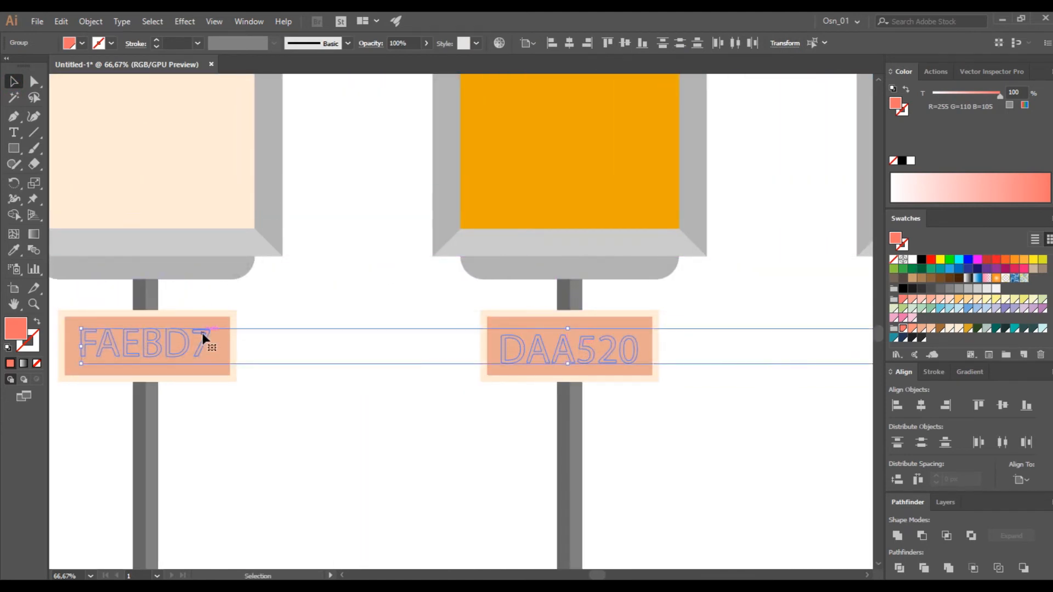
click(1002, 401)
key(shift+Down)
key(shift+Down)
key(shift+Down)
key(shift+Down)
key(shift+Down)
key(shift+Down)
key(shift+Down)
key(shift+Down)
key(shift+Down)
key(shift+Down)
key(shift+Down)
key(shift+Down)
key(shift+Down)
key(shift+Down)
key(shift+Down)
key(shift+Down)
key(shift+Down)
key(shift+Down)
key(shift+Down)
key(shift+Down)
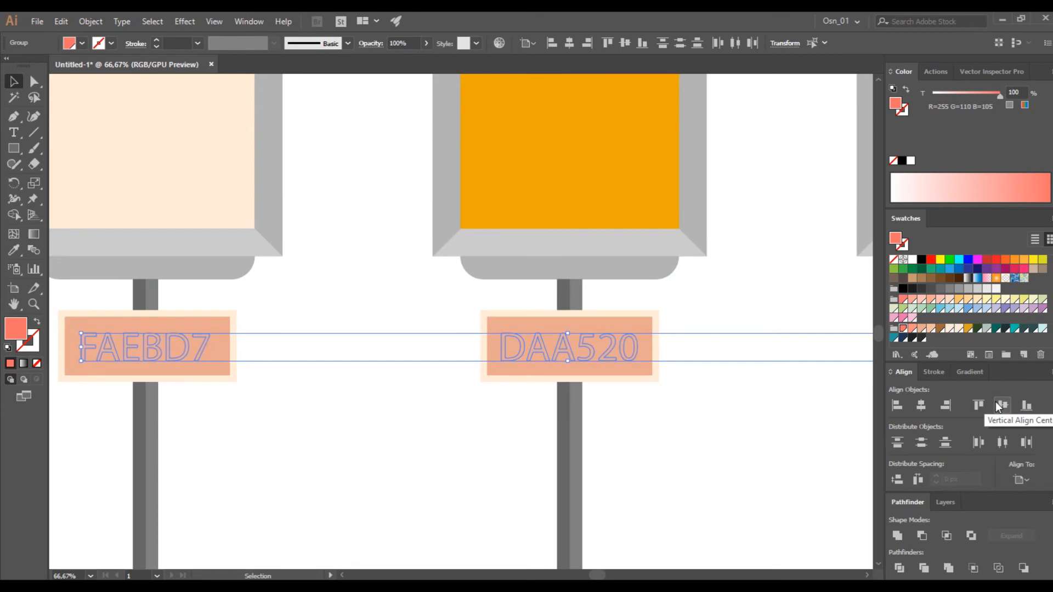
Step: Bring the three hex labels to the front and fill them with white
key(ctrl+shift+bracketright)
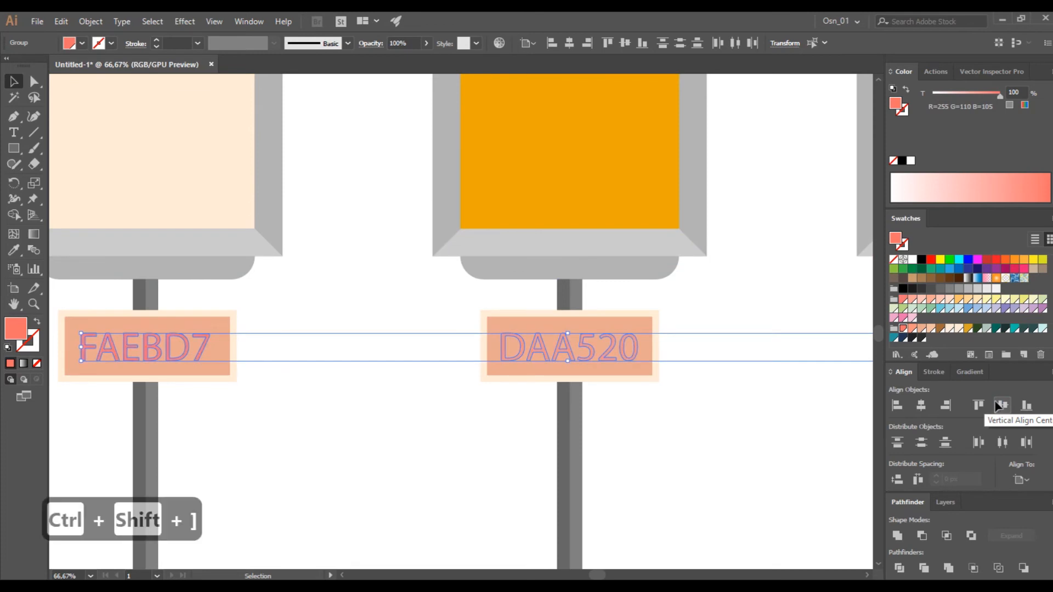
click(911, 259)
click(711, 403)
scroll(710, 406, down, 3)
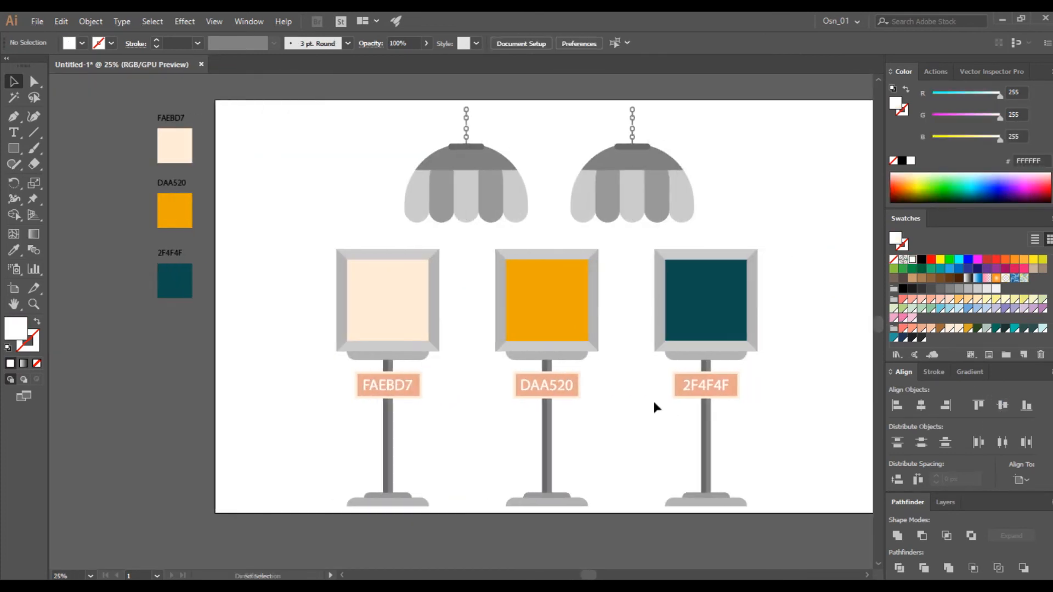
Step: Inside the left lamp's group, recolour the dome teal and the two dark scallops gold by sampling the framed squares
scroll(654, 407, up, 1)
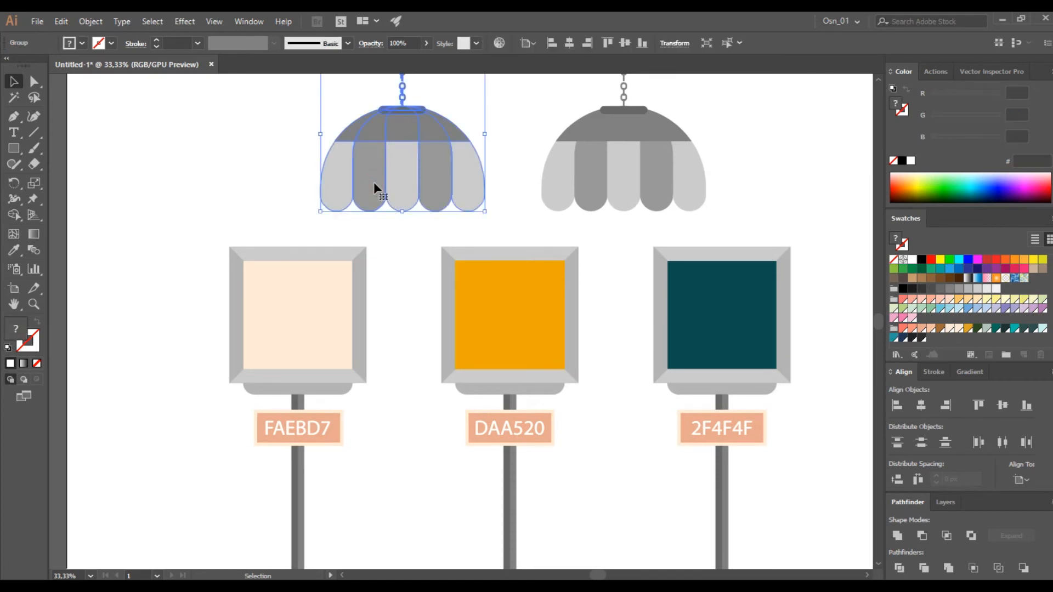
double_click(373, 182)
click(399, 163)
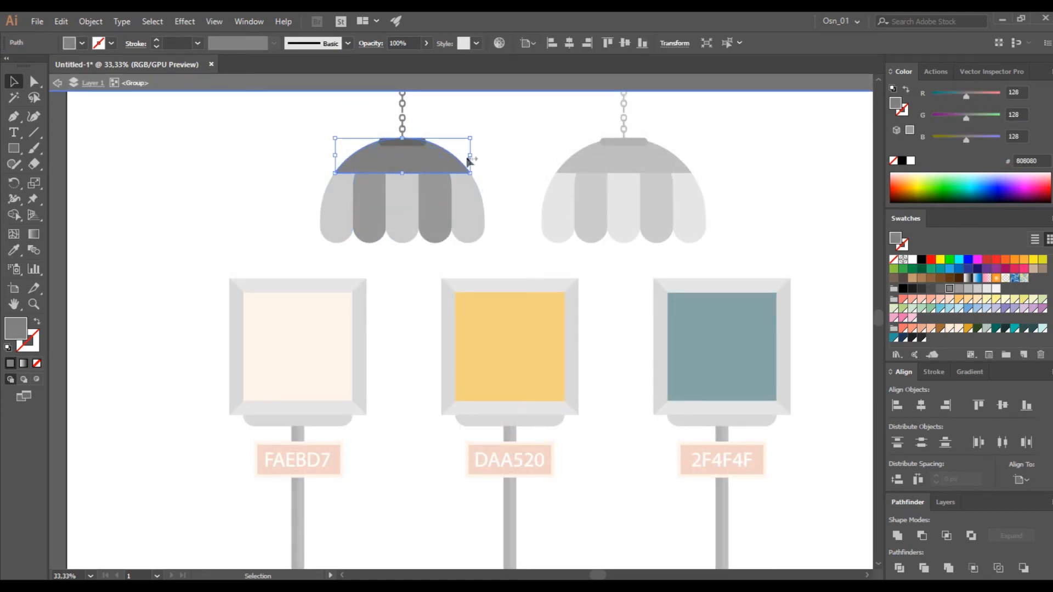
key(i)
click(706, 313)
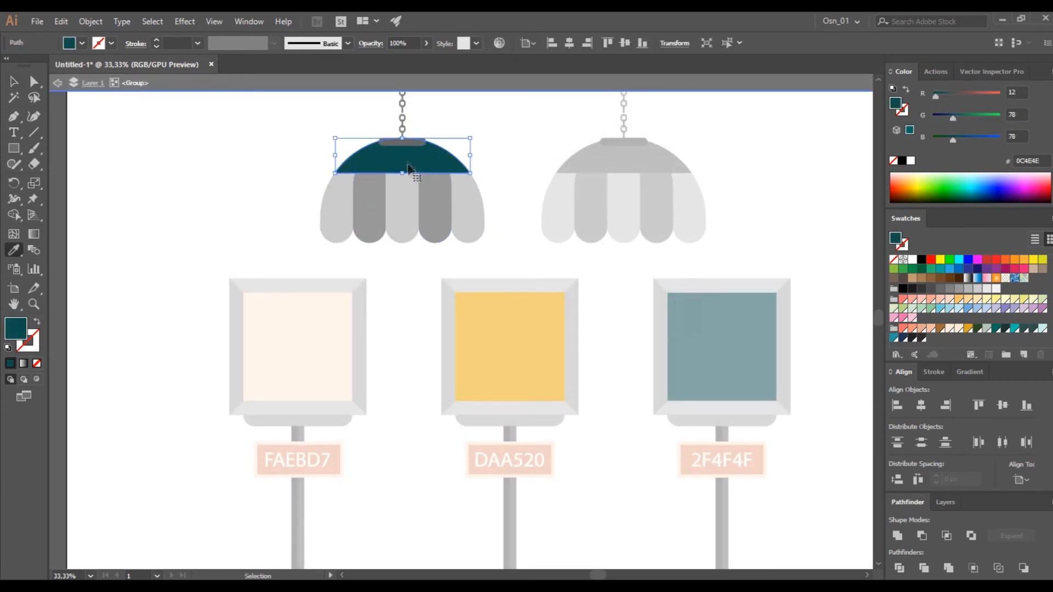
ctrl+click(371, 210)
ctrl+shift+click(433, 210)
click(510, 338)
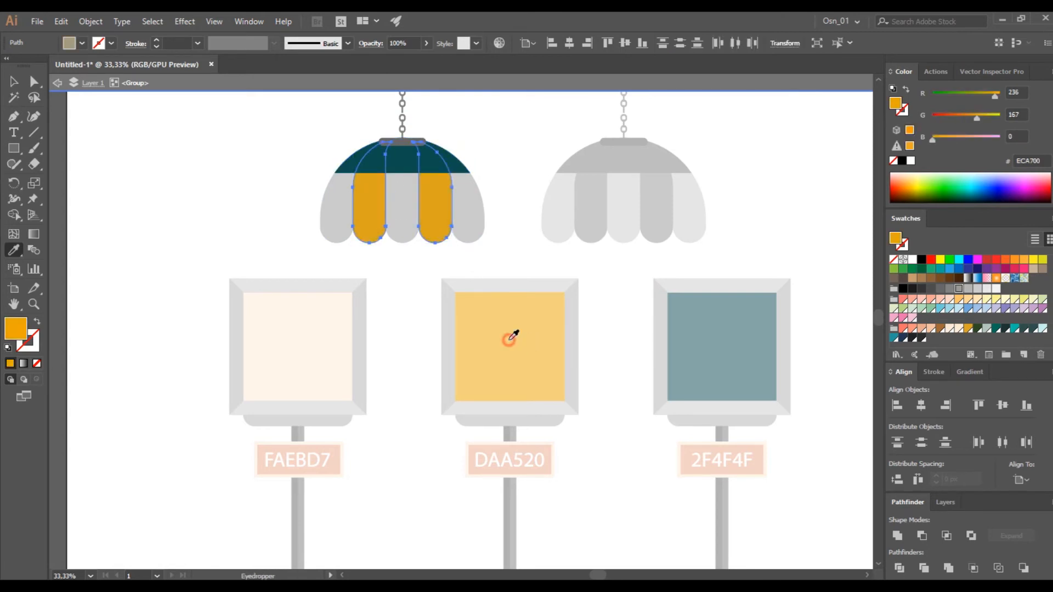
Step: Fill the left lamp's three light grey scallops with the peach swatch (R=245 G=192 B=161)
ctrl+click(466, 216)
ctrl+shift+click(335, 217)
ctrl+shift+click(471, 222)
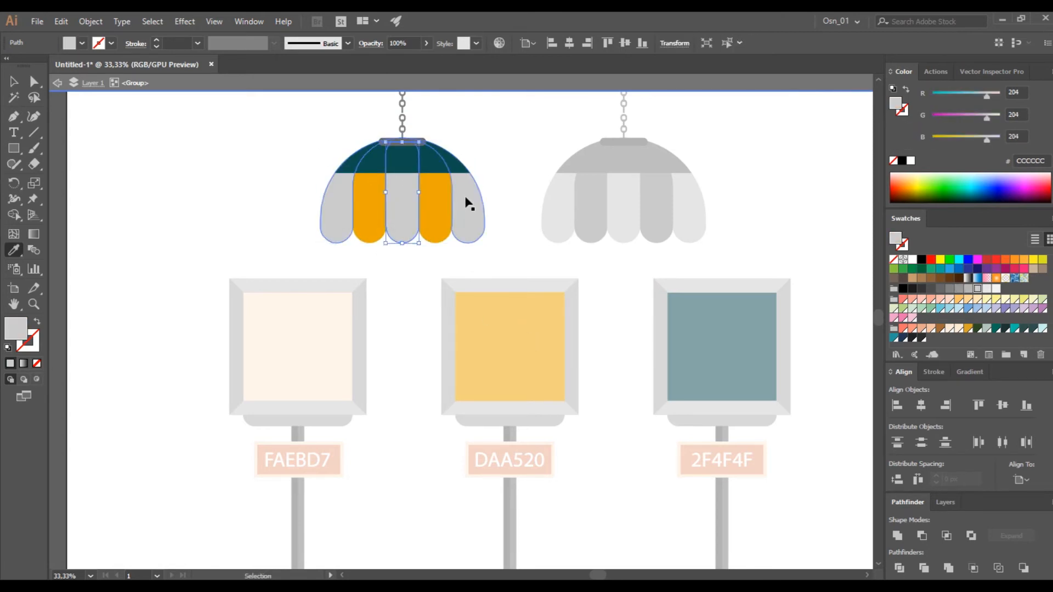
ctrl+shift+click(469, 215)
click(931, 329)
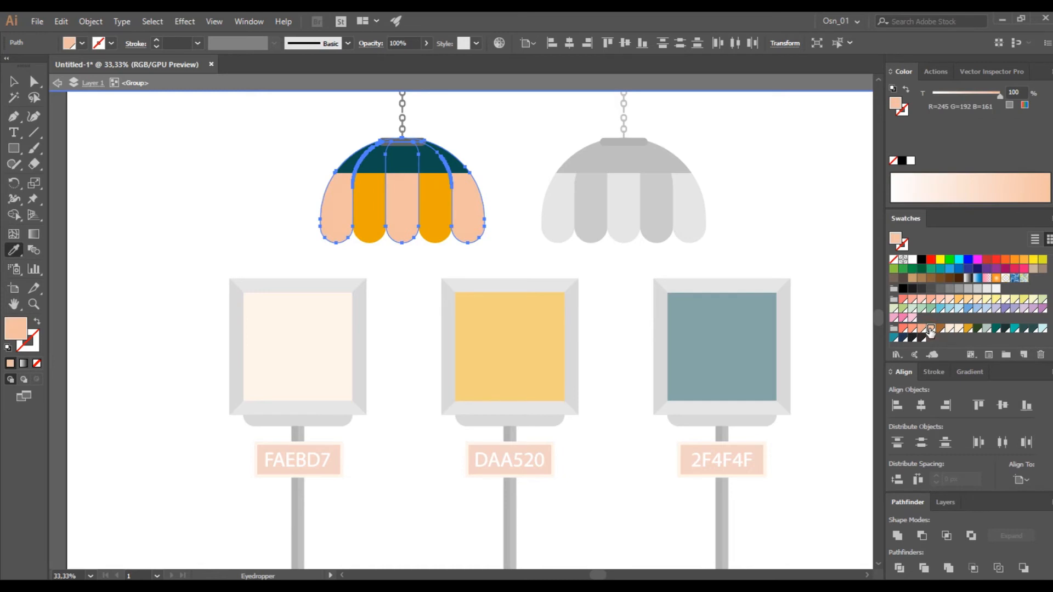
Step: Nudge the upper links of the left lamp's chain down to close the gap to the links below
scroll(411, 158, up, 3)
scroll(413, 189, up, 3)
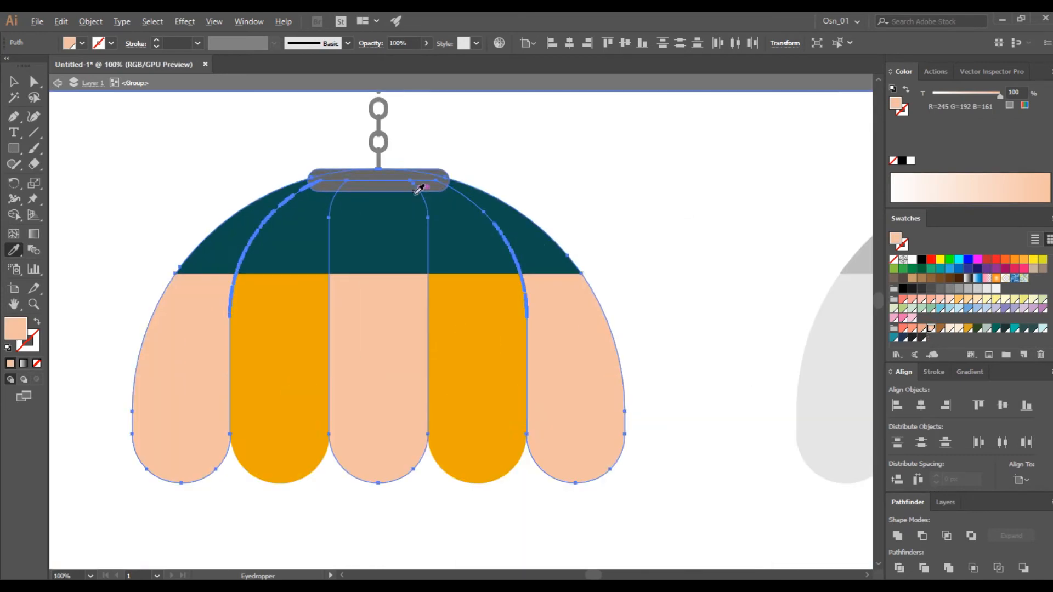
ctrl+click(402, 181)
click(13, 82)
click(91, 120)
click(404, 186)
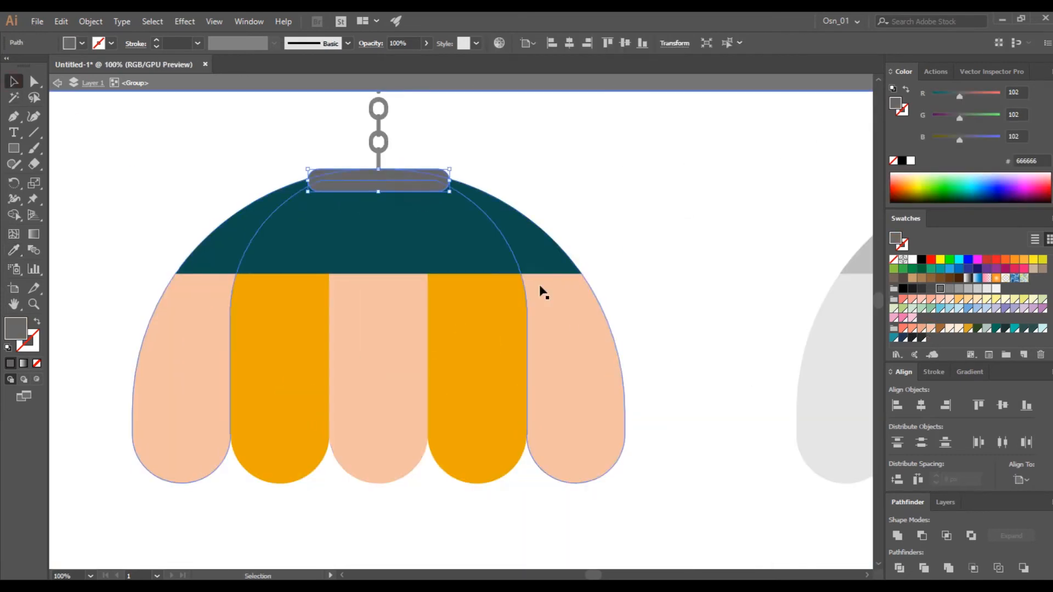
scroll(541, 289, up, 1)
click(386, 197)
scroll(435, 187, up, 2)
drag(418, 155, 355, 216)
key(shift+Down)
key(shift+Down)
key(shift+Up)
key(Down)
key(Down)
key(Down)
click(430, 234)
Step: Fill the left lamp's chain with dark grey and its cap with brown (R=158 G=105 B=53), then leave the lamp group
click(377, 288)
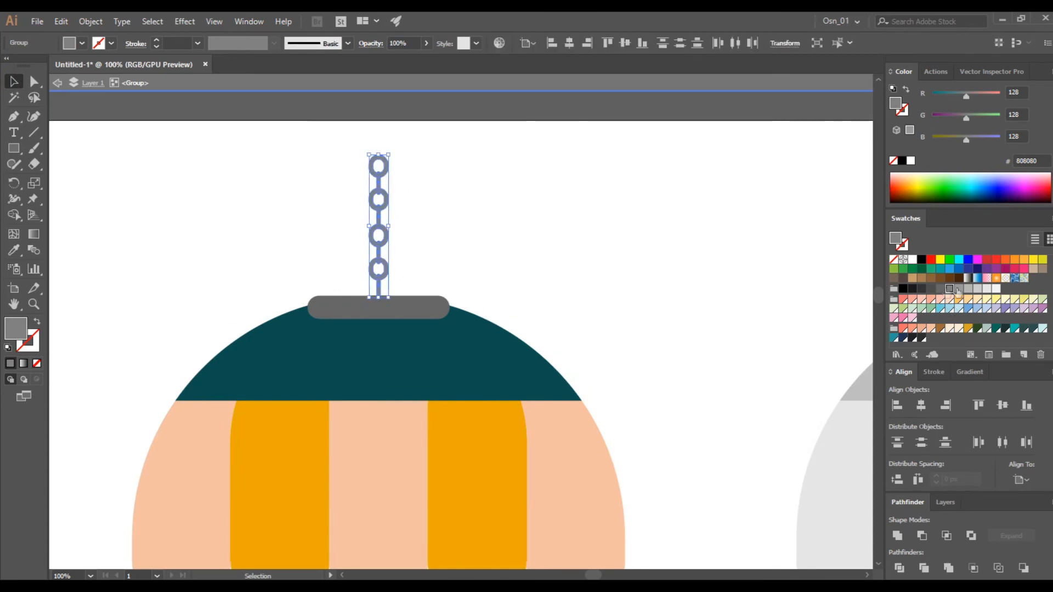
click(922, 290)
click(418, 309)
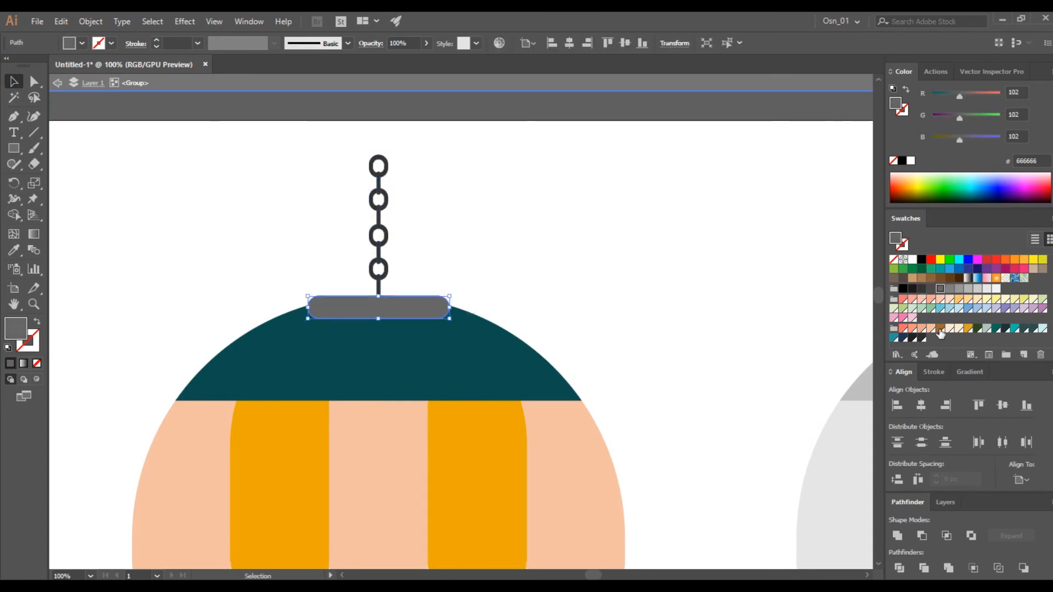
click(940, 331)
click(557, 287)
key(ctrl+minus)
key(ctrl+minus)
key(ctrl+minus)
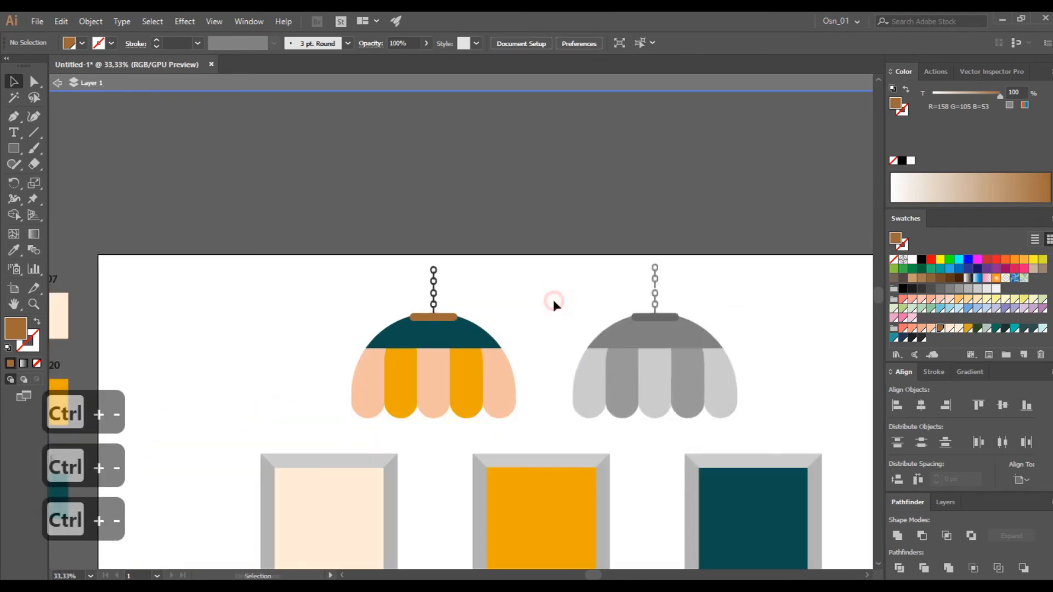
Step: Replace the grey lamp with a duplicate of the coloured lamp at the same height
click(639, 336)
click(433, 345)
drag(433, 345, 656, 346)
click(805, 376)
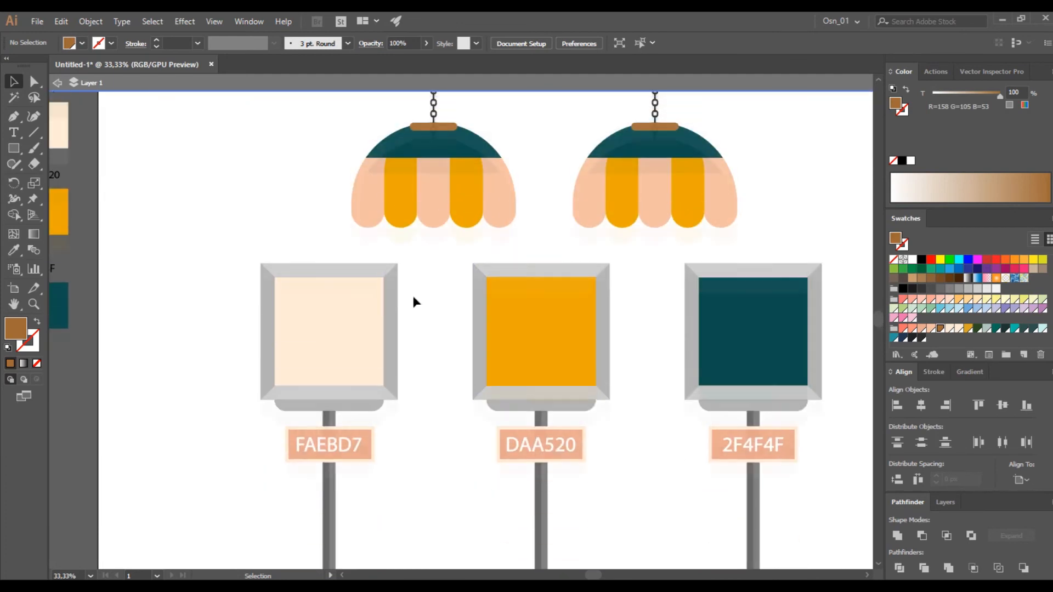
Step: Select the vertical side pieces of all three frames and fill them with the brown swatch (R=158 G=105 B=53)
click(395, 317)
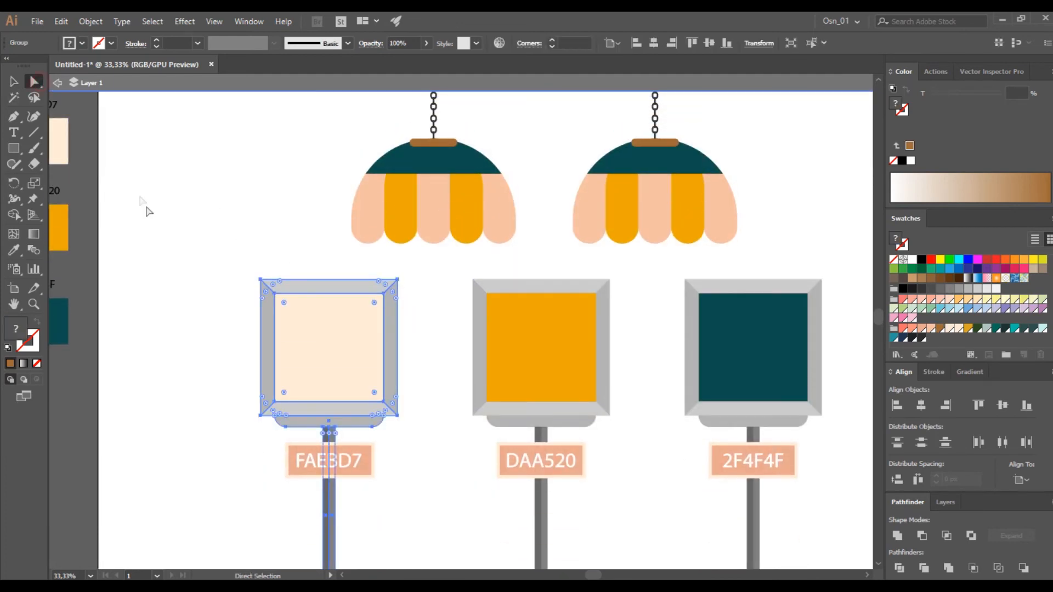
ctrl+click(267, 356)
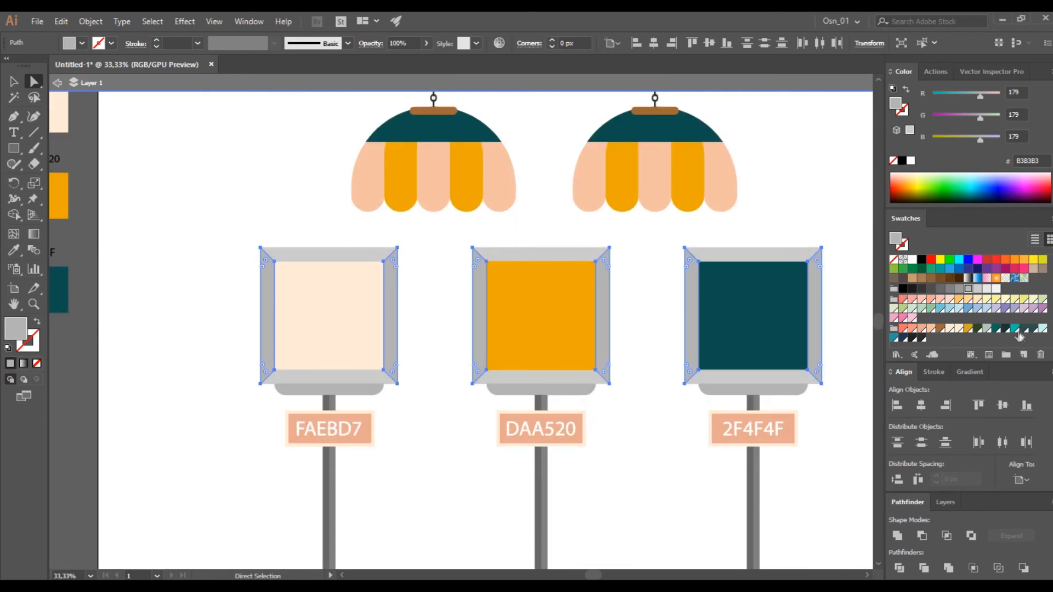
click(1022, 328)
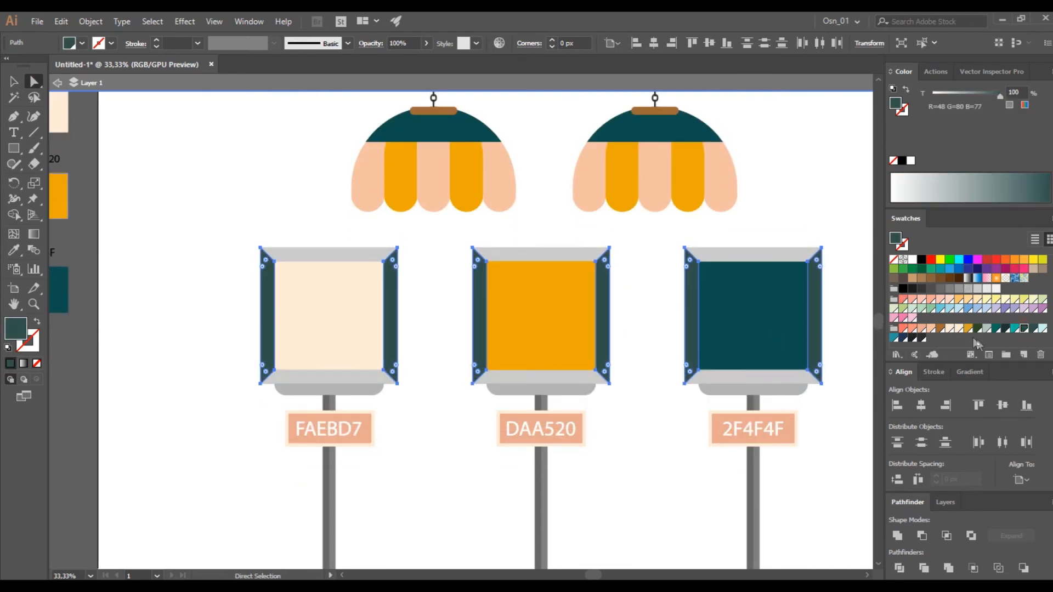
click(944, 329)
Step: Fill the top and bottom pieces of all three frames with the same brown and raise their HSB brightness to about 72%
click(742, 253)
shift+click(751, 377)
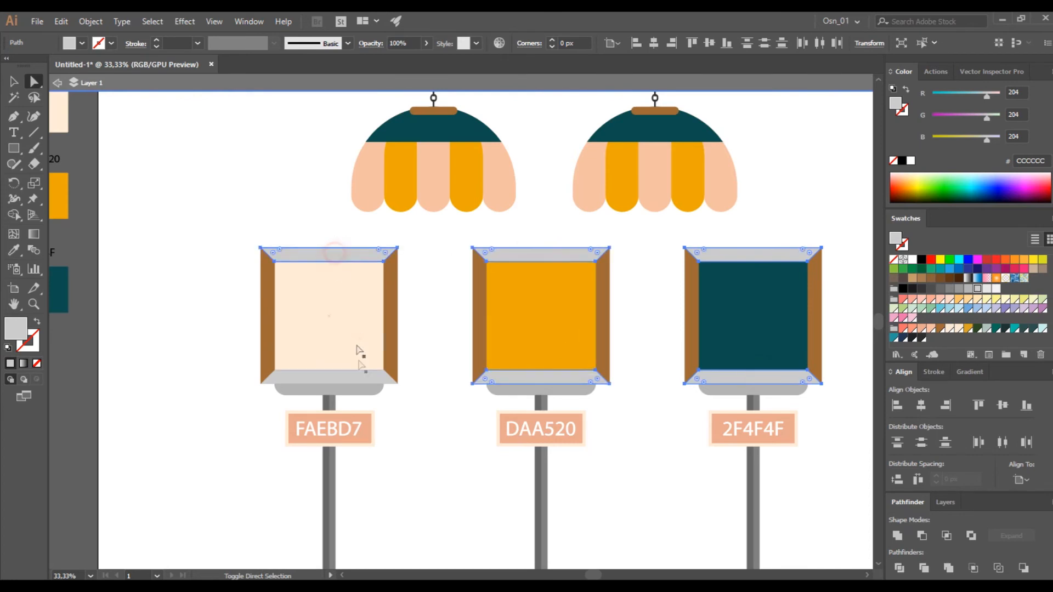
click(941, 329)
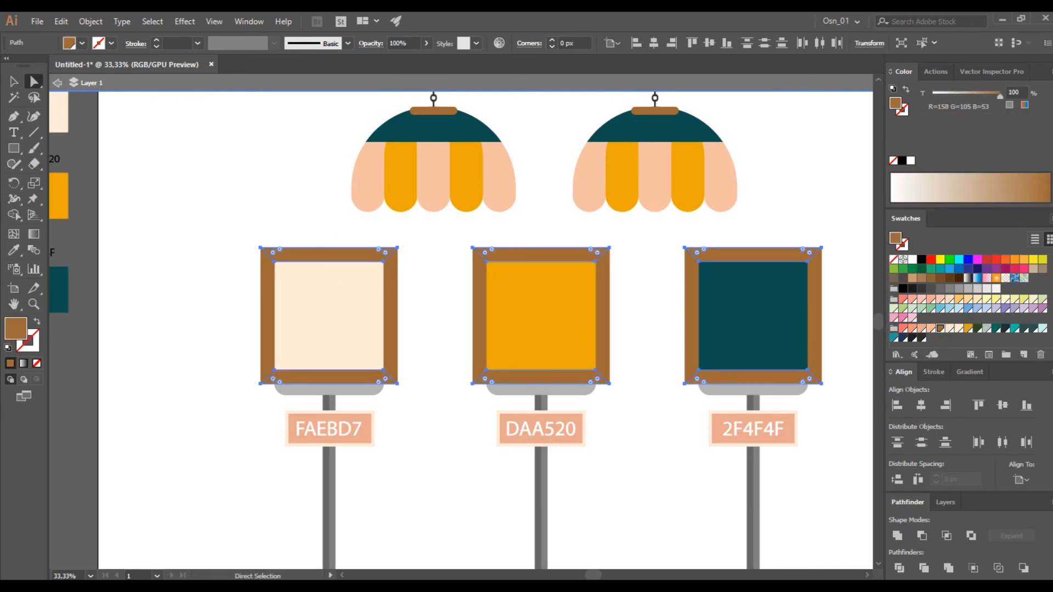
click(1050, 77)
click(977, 124)
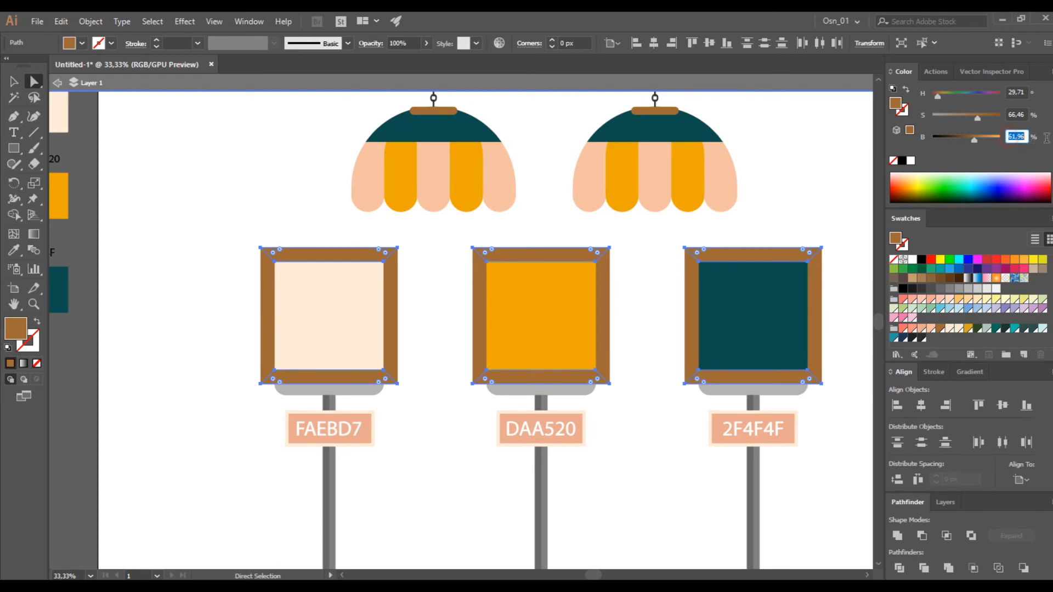
text(2)
key(Return)
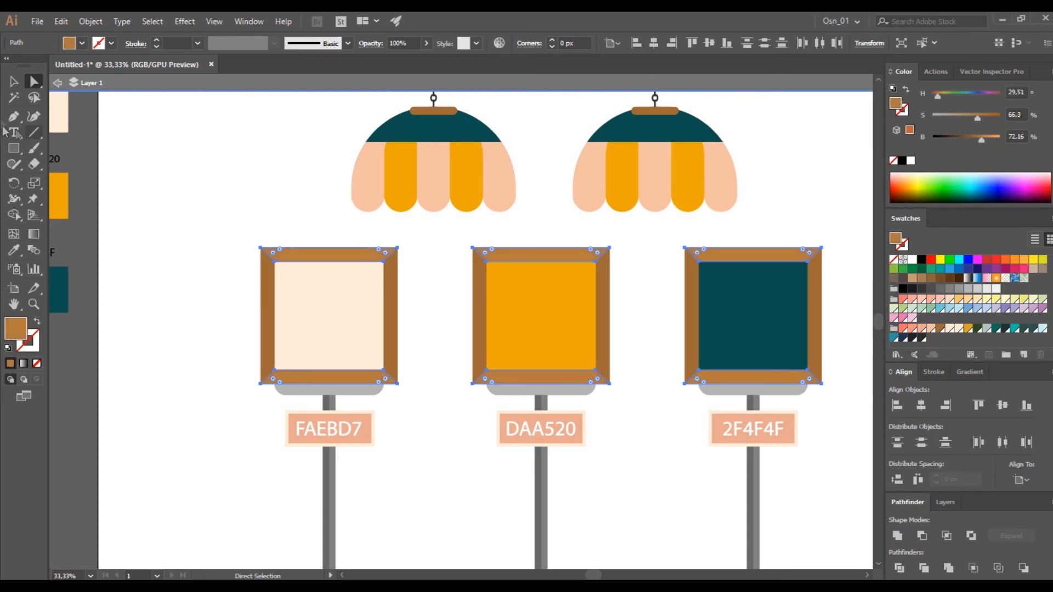
Step: Select the rounded supports under the frames and the small upper base pieces, and fill them with coral (R=255 G=110 B=105)
key(v)
click(110, 231)
click(365, 390)
key(a)
click(364, 390)
shift+click(569, 391)
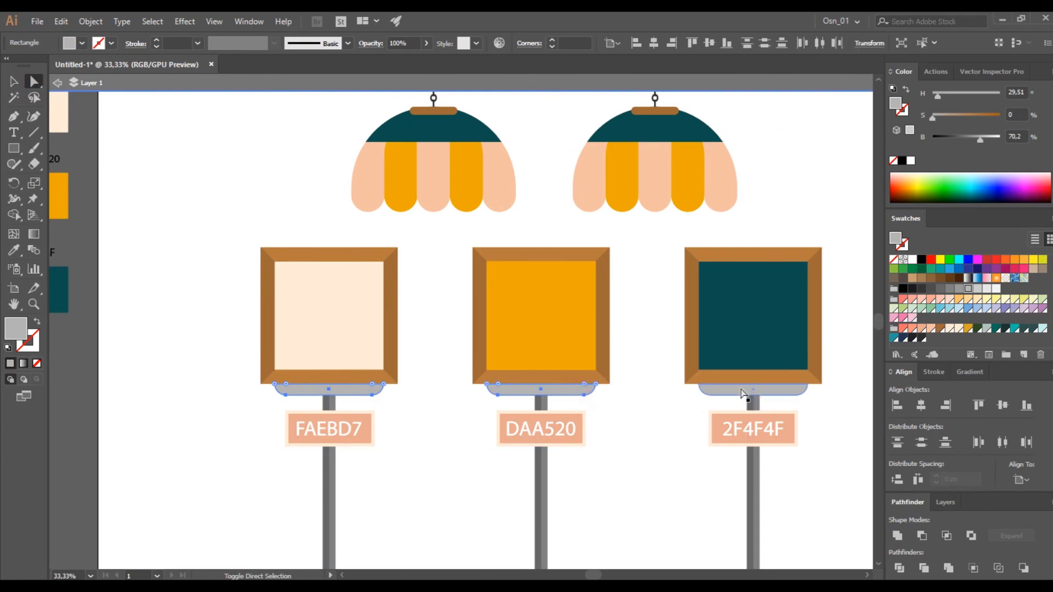
shift+click(743, 394)
scroll(658, 464, down, 3)
scroll(785, 474, up, 2)
shift+click(706, 464)
scroll(466, 445, left, 8)
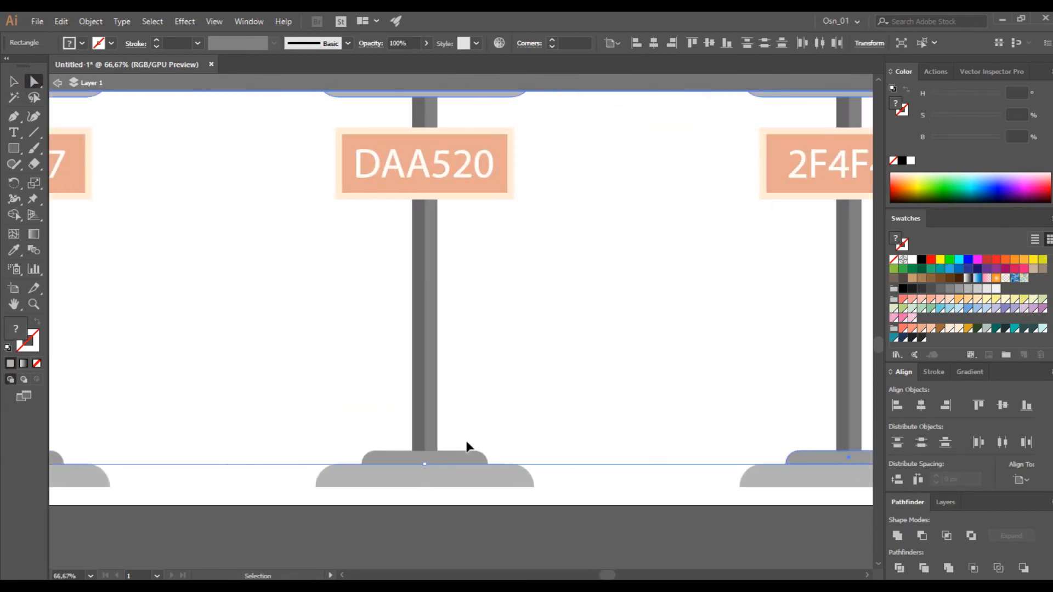
scroll(406, 371, up, 3)
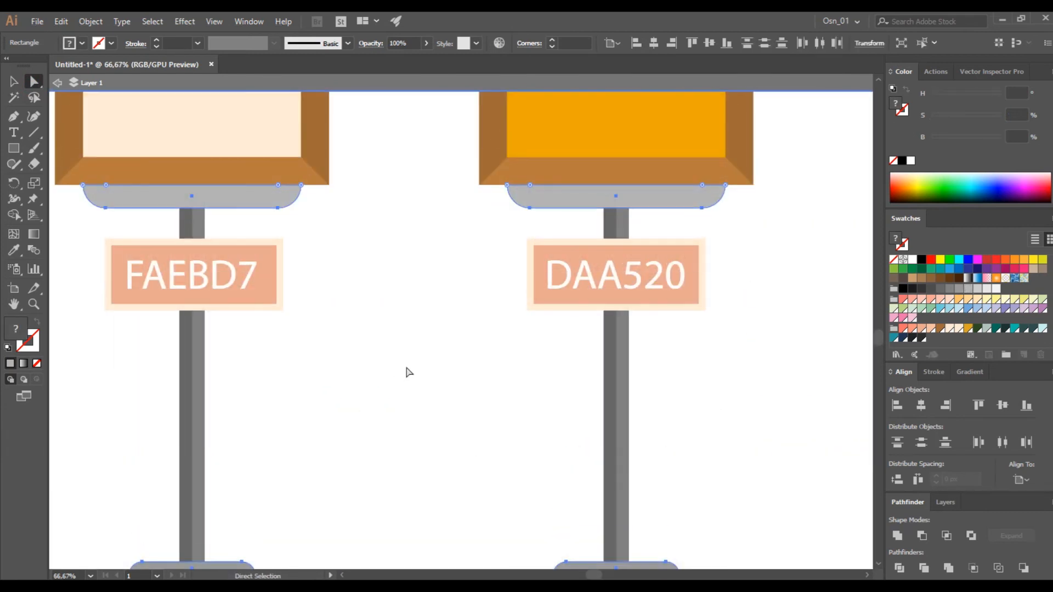
key(ctrl+minus)
click(904, 329)
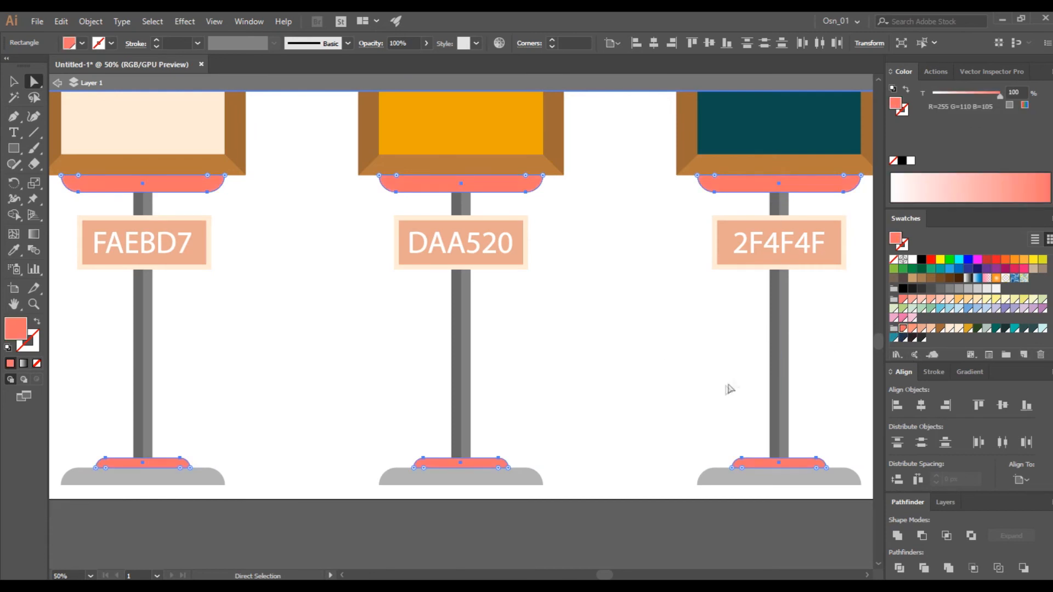
Step: Select the wide lower base pieces of all three stands and fill them with light coral (R=253 G=144 B=124)
scroll(735, 384, down, 2)
click(773, 436)
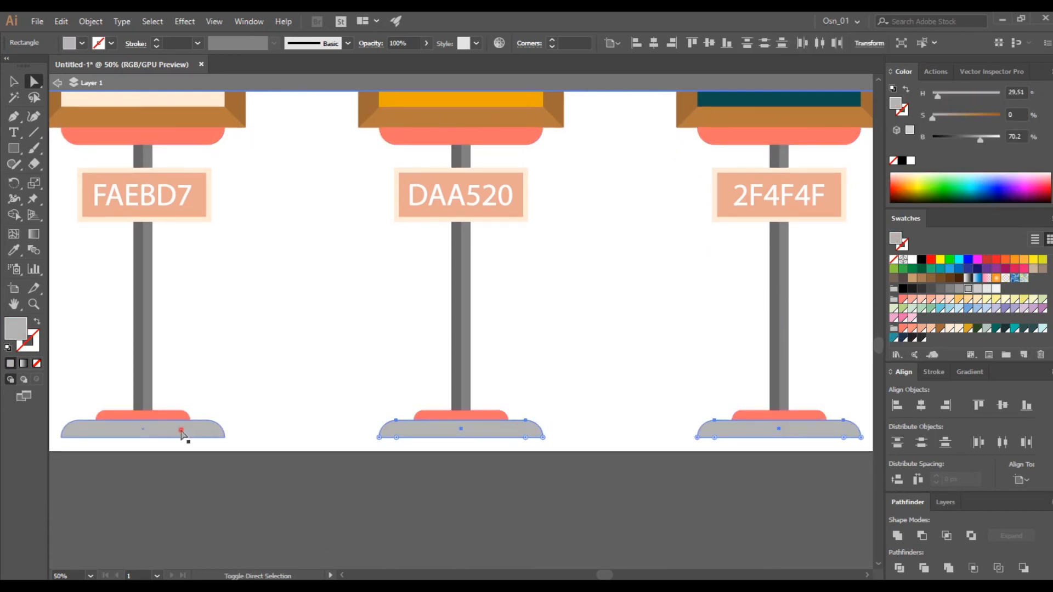
click(911, 328)
click(633, 335)
click(827, 318)
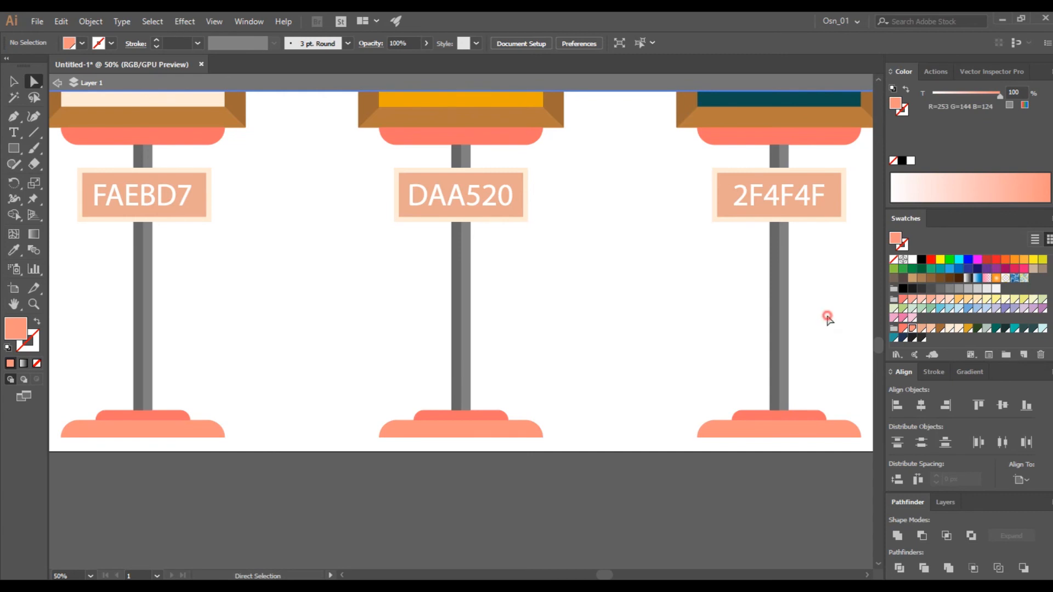
Step: Fill all three poles with tan (R=233 G=169 B=142) and their left halves with lighter peach (R=245 G=192 B=161)
drag(751, 351, 135, 348)
click(921, 328)
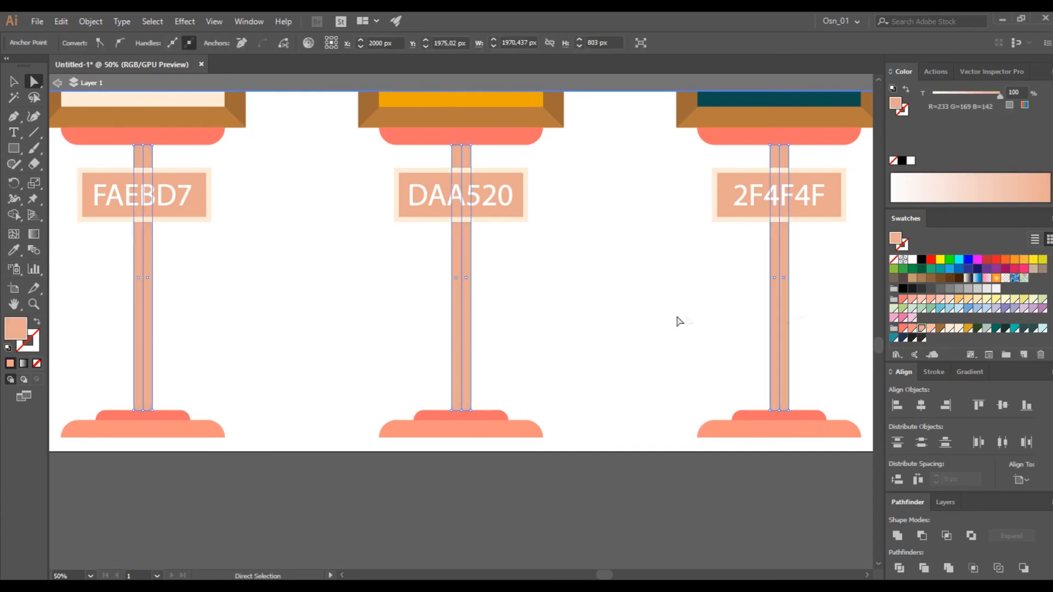
click(678, 317)
click(774, 324)
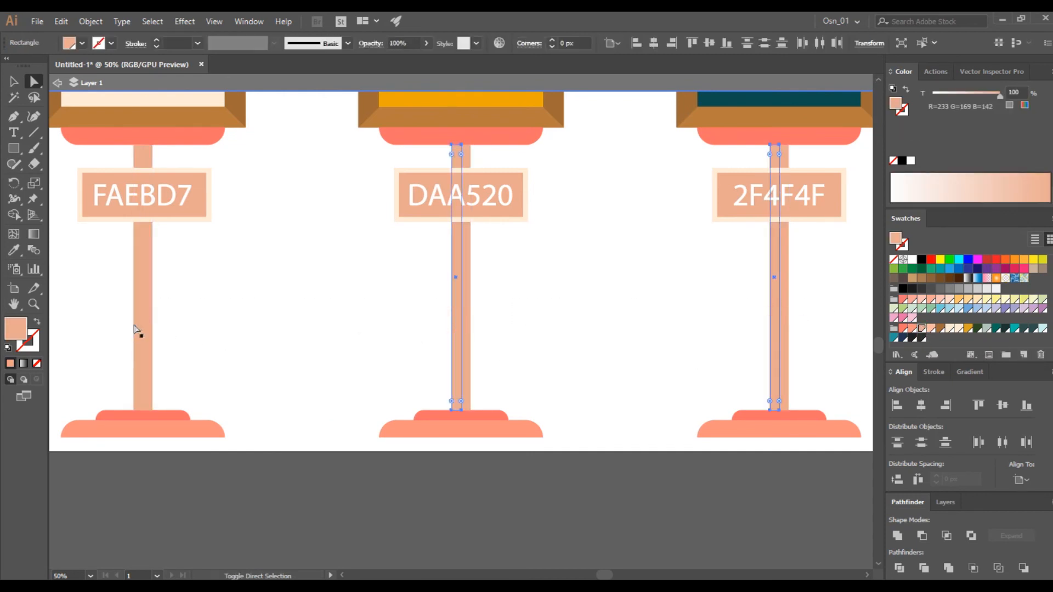
click(930, 328)
click(613, 307)
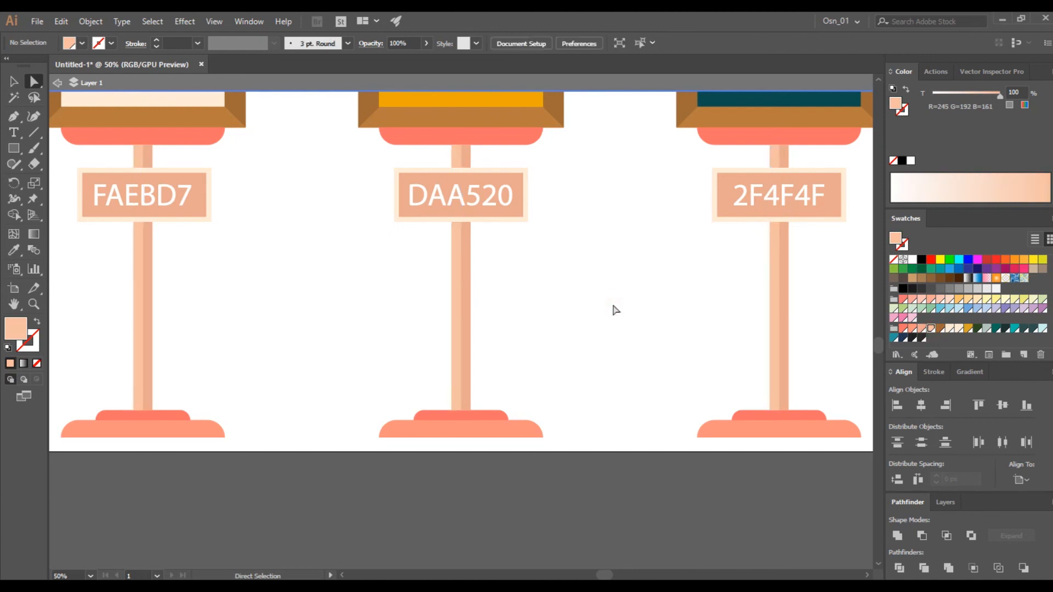
Step: Leave isolation mode and delete the reference palette squares with their hex labels beside the artboard
key(ctrl+minus)
key(ctrl+minus)
key(ctrl+minus)
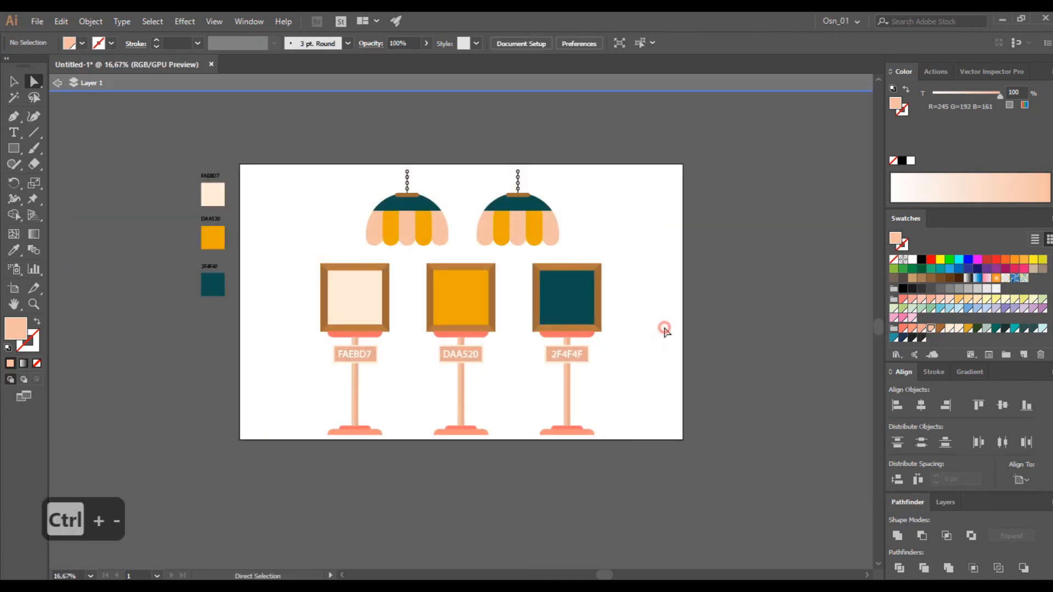
key(Escape)
key(ctrl+plus)
drag(97, 113, 194, 359)
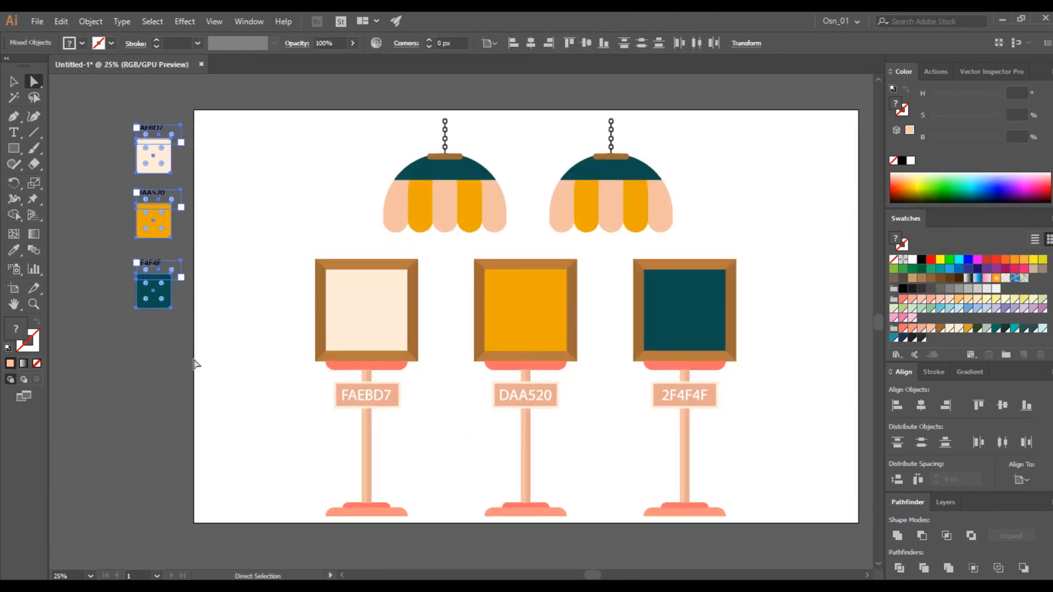
key(Delete)
click(12, 82)
scroll(548, 332, right, 2)
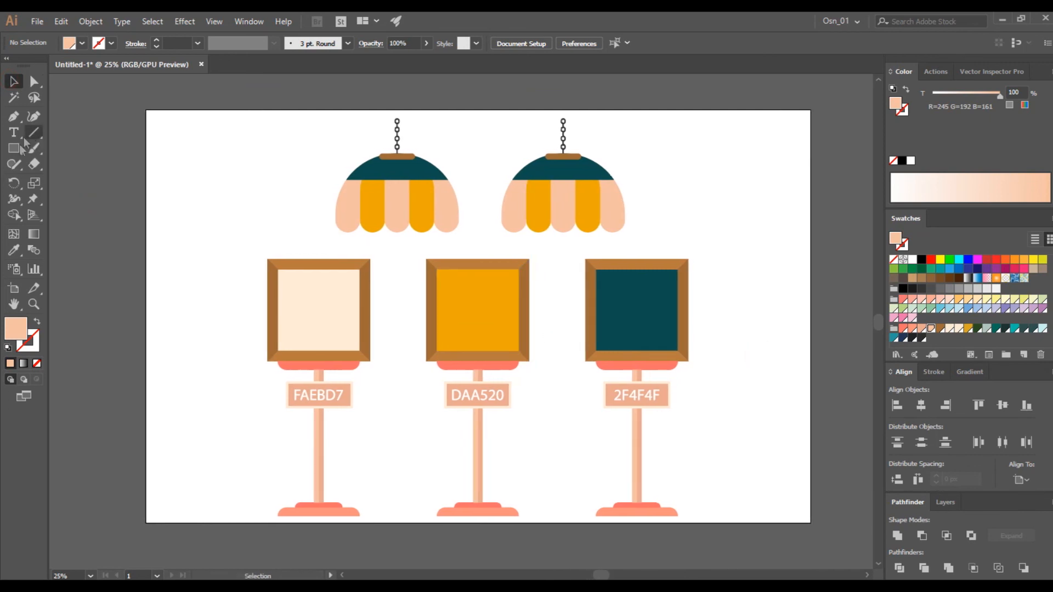
Step: Add a teal 4000 × 2500 px background rectangle without a stroke, aligned to the artboard and placed behind all the artwork
click(167, 143)
text(4000)
key(Tab)
text(2500)
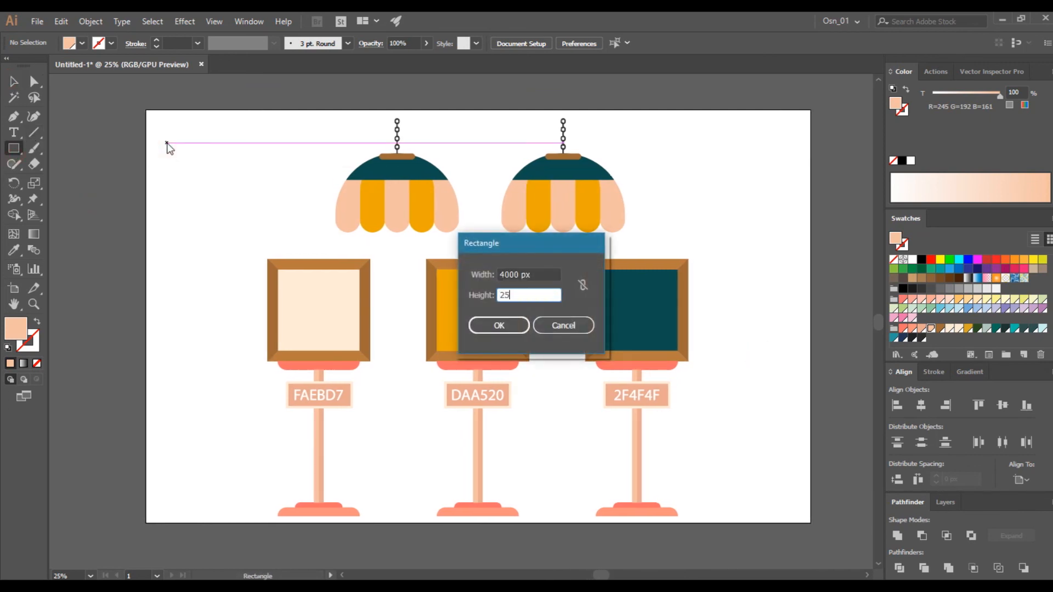
key(Return)
click(1007, 409)
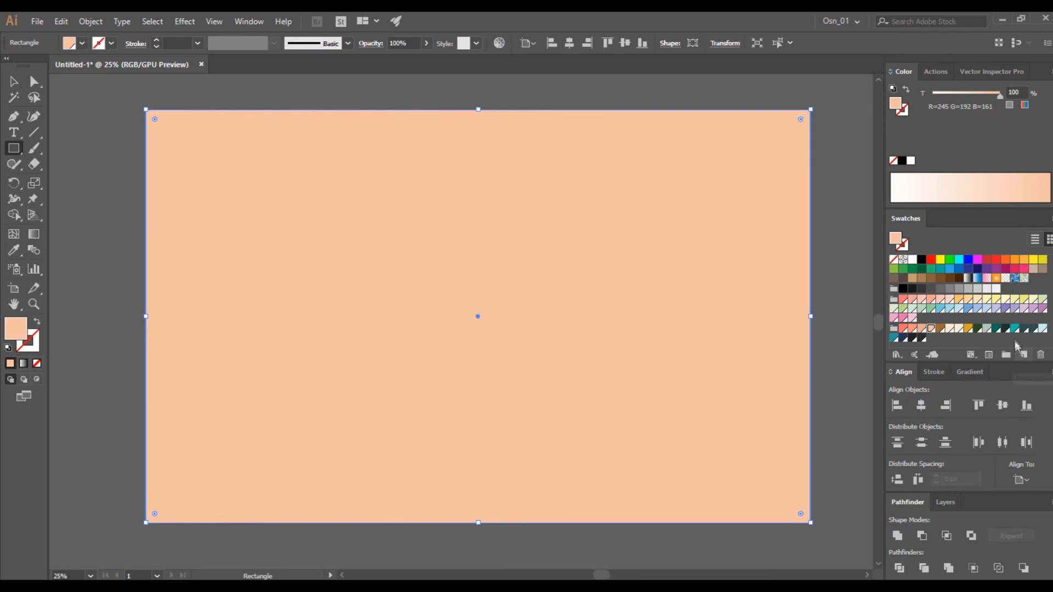
click(895, 337)
key(ctrl+shift+bracketleft)
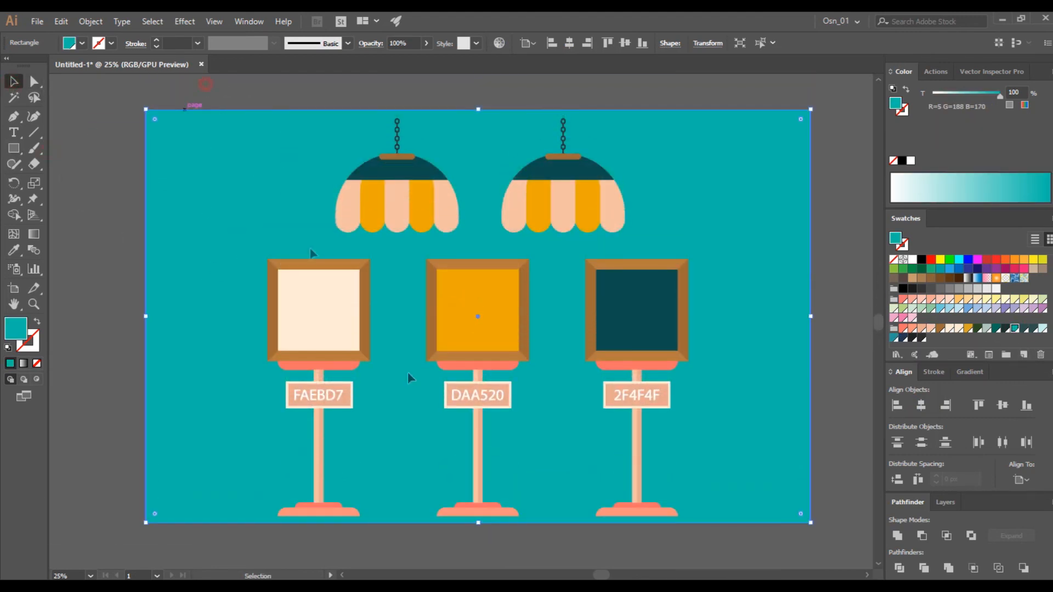
Step: Group all the lamps and stands, scaled down proportionally and positioned with space beneath the stand bases
key(ctrl+a)
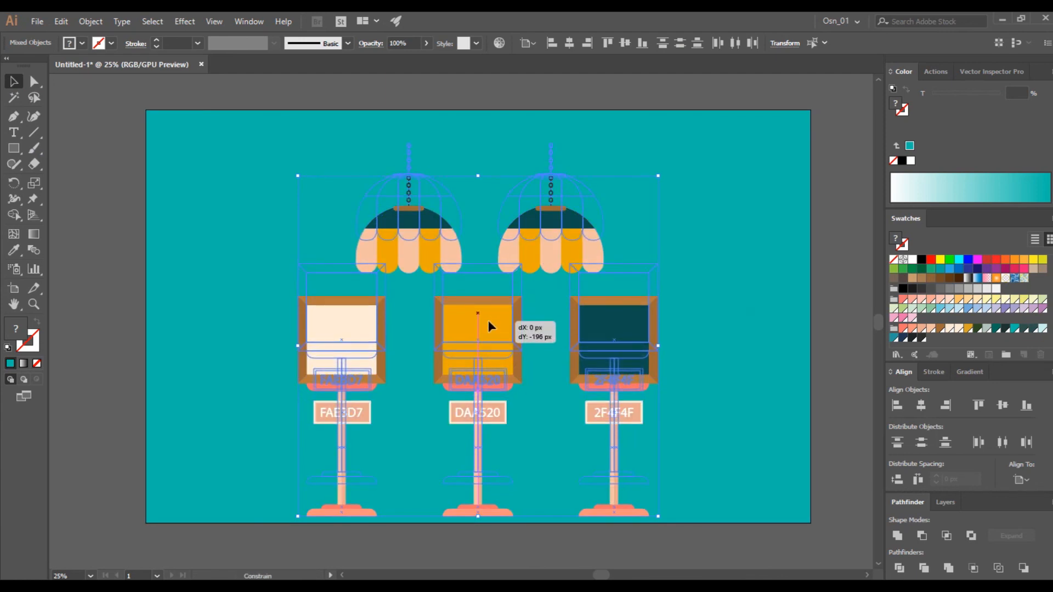
key(ctrl+g)
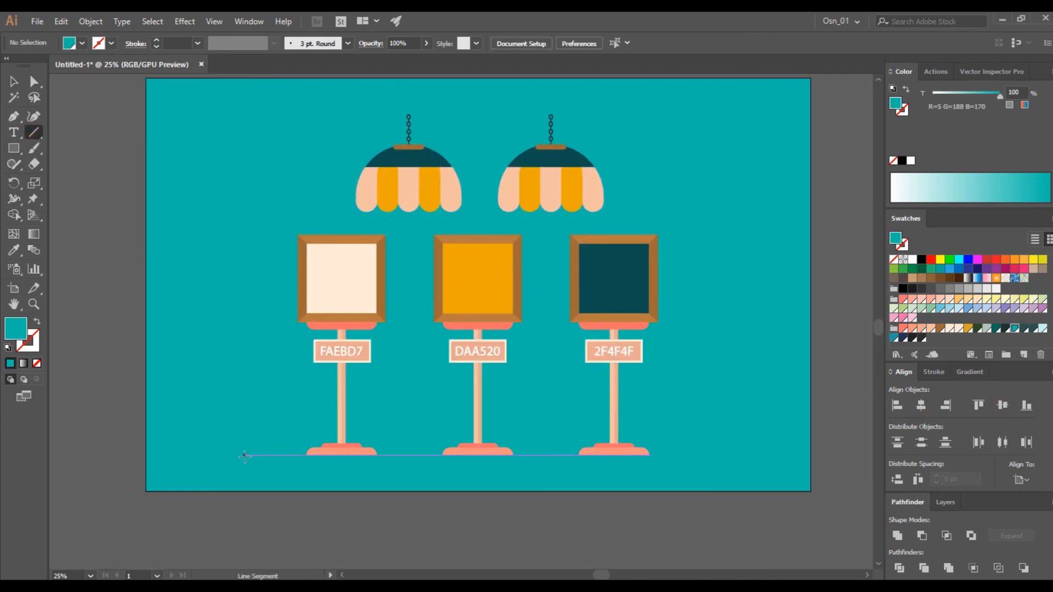
Step: Draw a horizontal ground line under the three stand bases with a near-black 10 pt stroke, round caps and round corners
drag(244, 455, 717, 455)
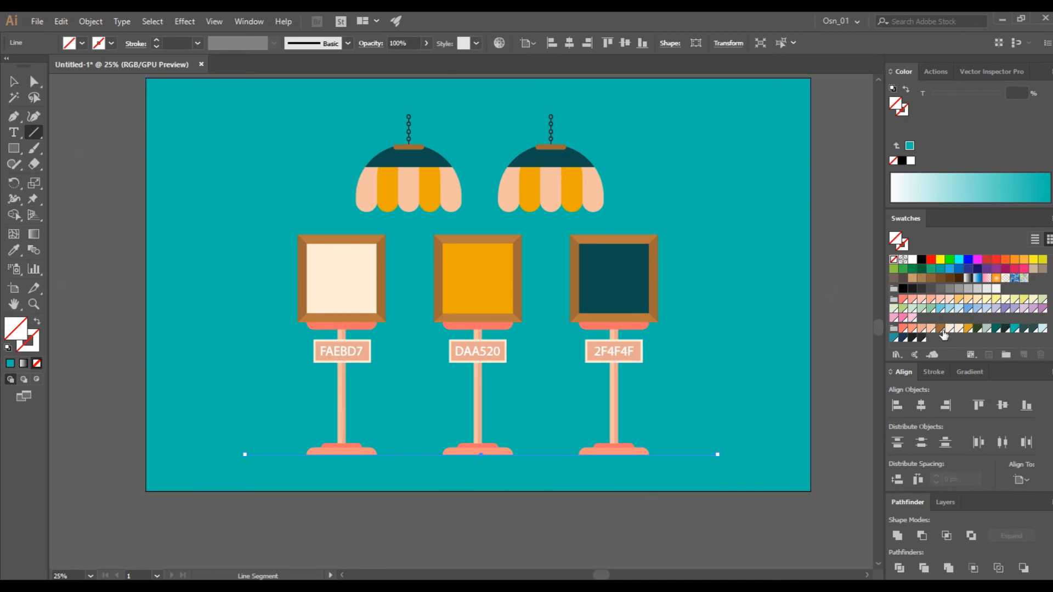
click(923, 338)
click(36, 325)
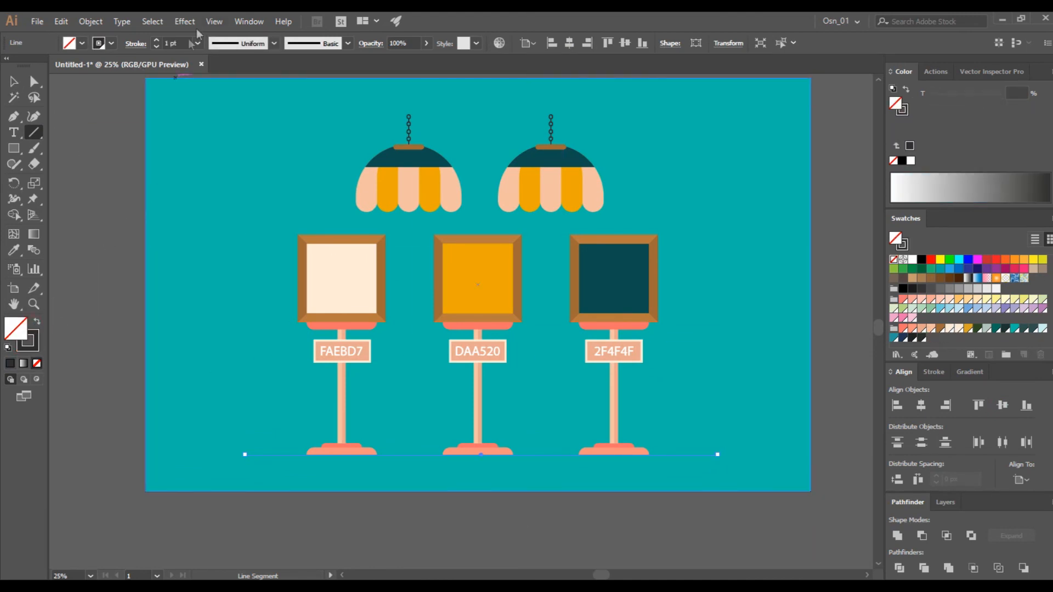
click(185, 40)
click(136, 43)
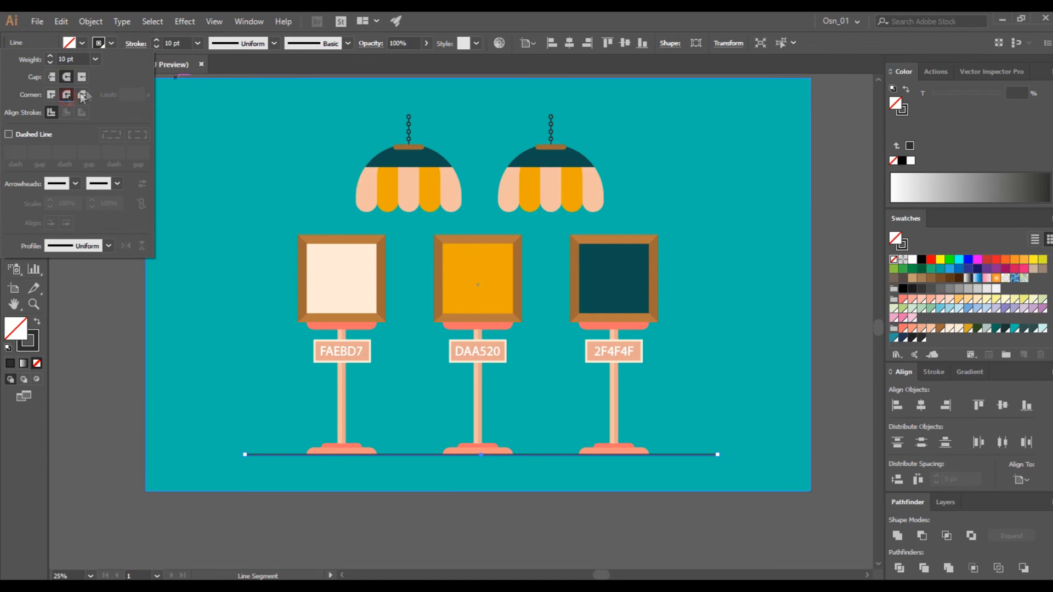
click(70, 157)
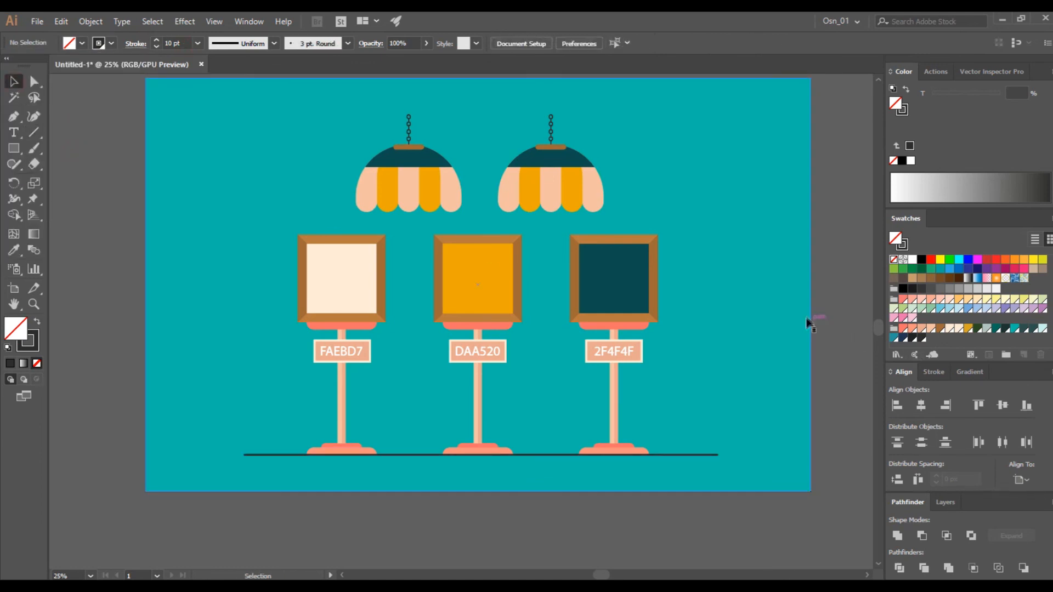